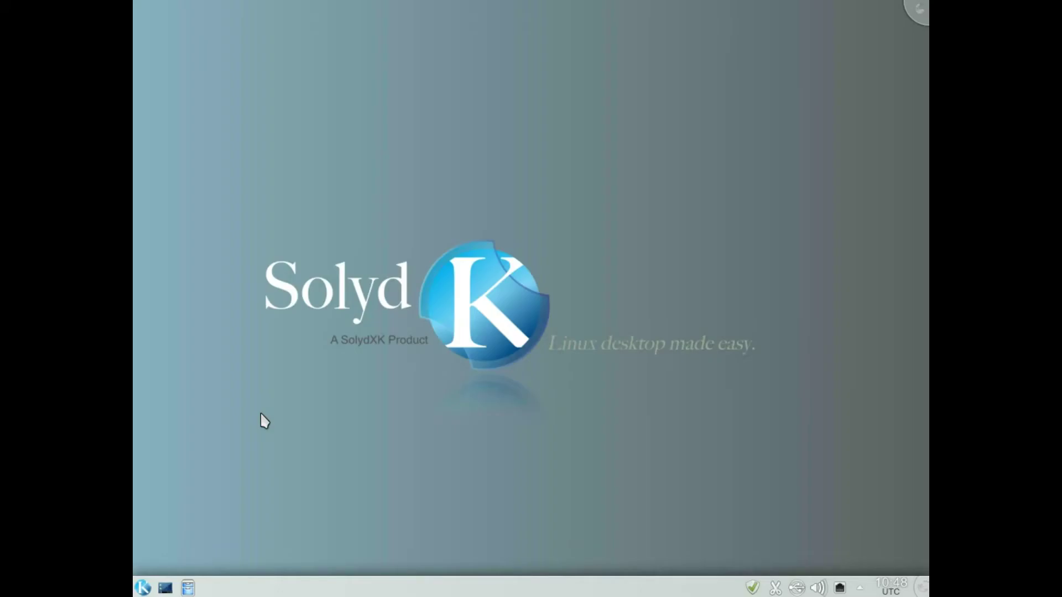
Start Dolphin with hidden files hidden and open comm from Documents in Kate.
click(189, 587)
click(188, 588)
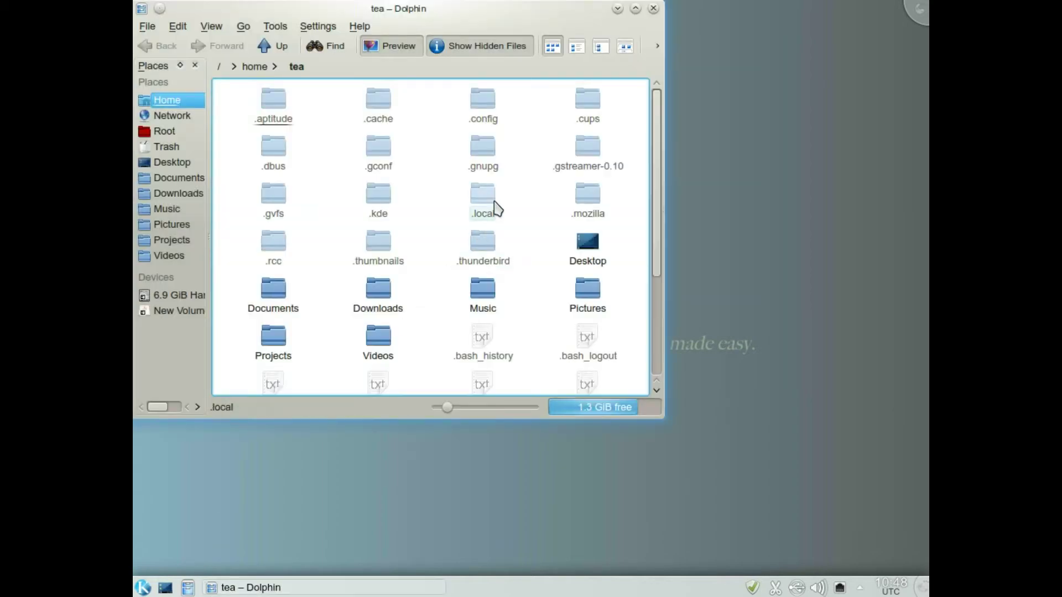
click(469, 49)
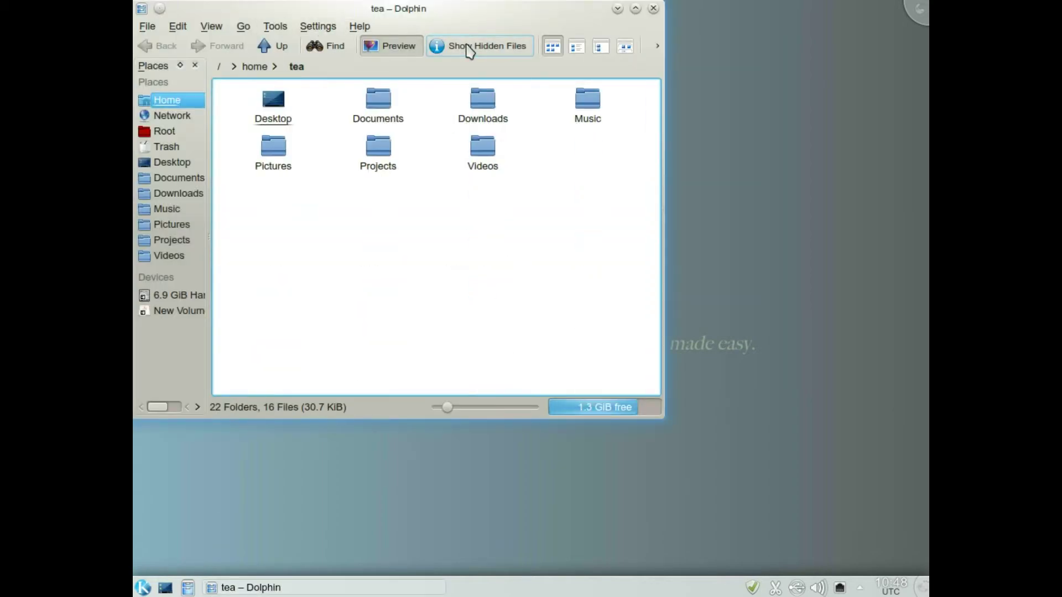
click(380, 107)
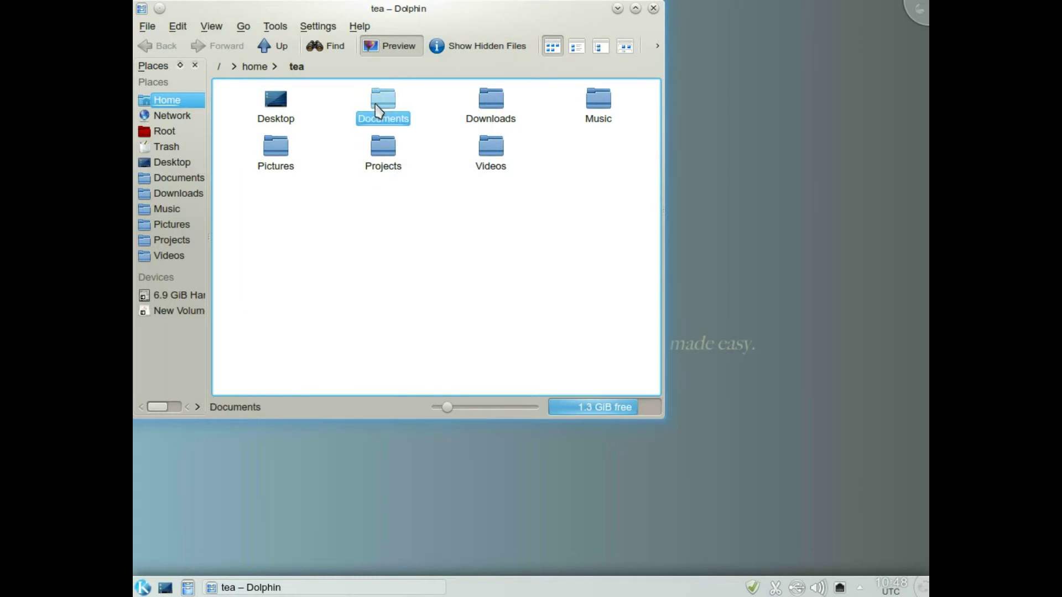
click(258, 107)
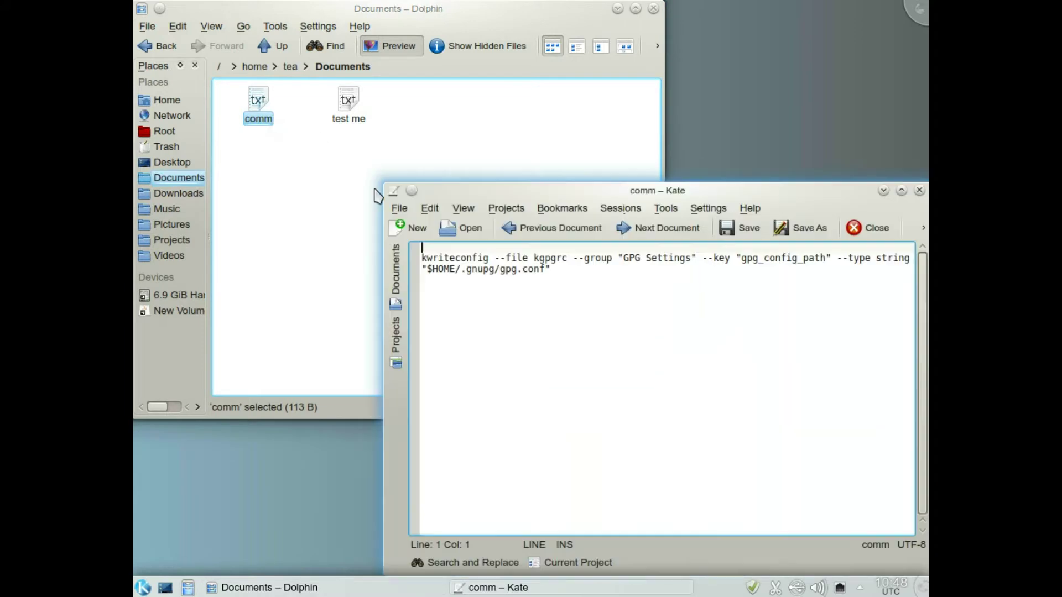
Copy the kwriteconfig command from comm, then minimize Kate and close Dolphin.
drag(552, 272, 416, 256)
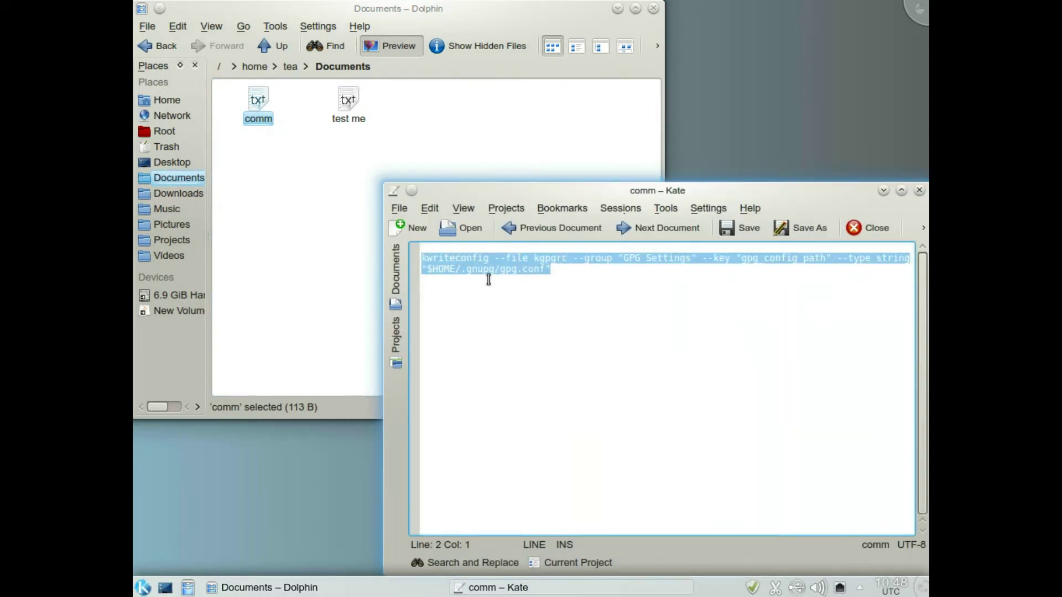
click(430, 208)
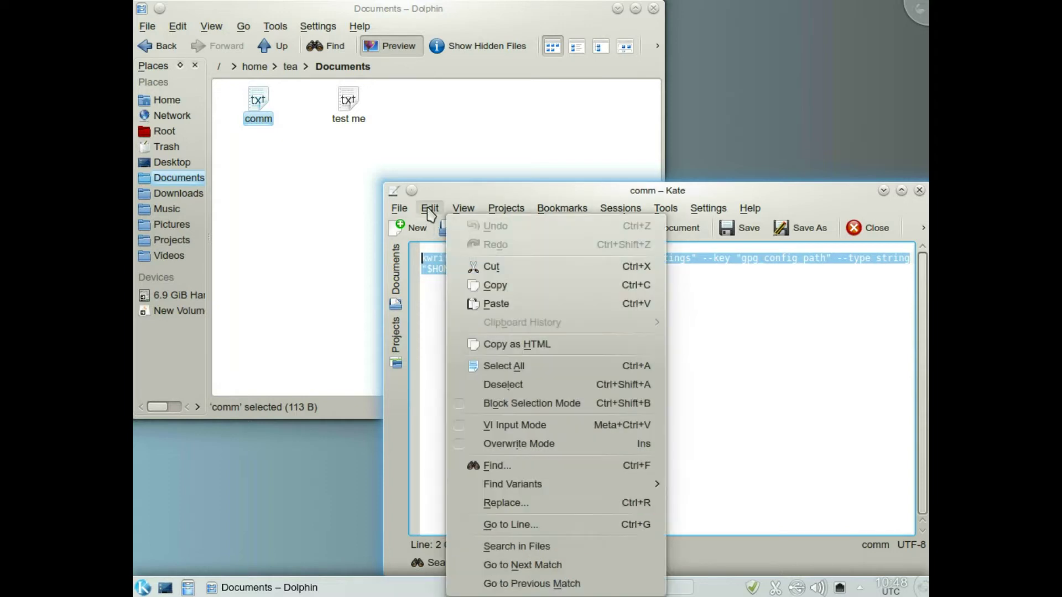
click(493, 285)
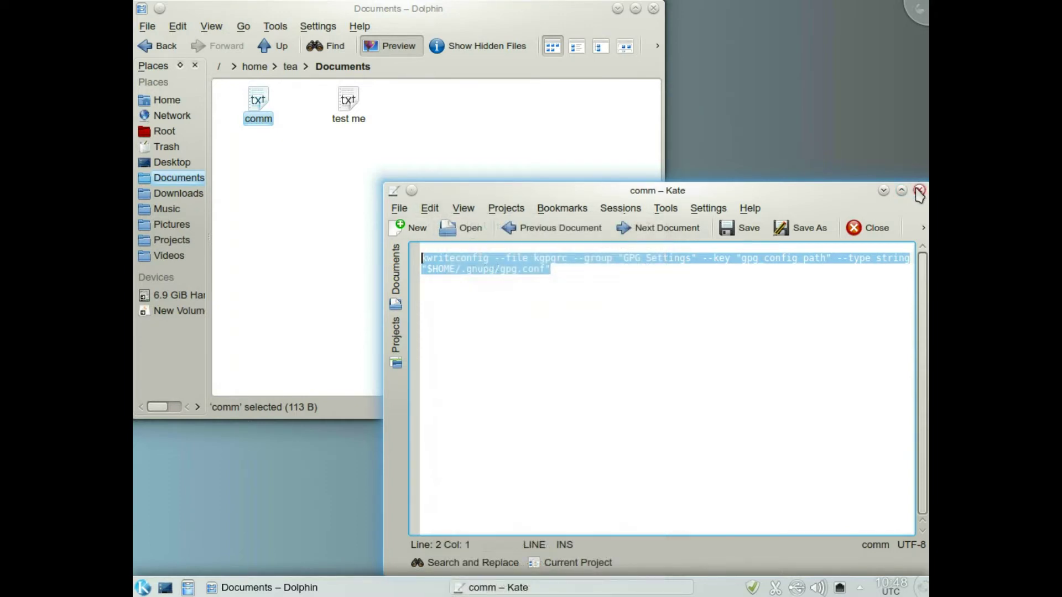
click(883, 190)
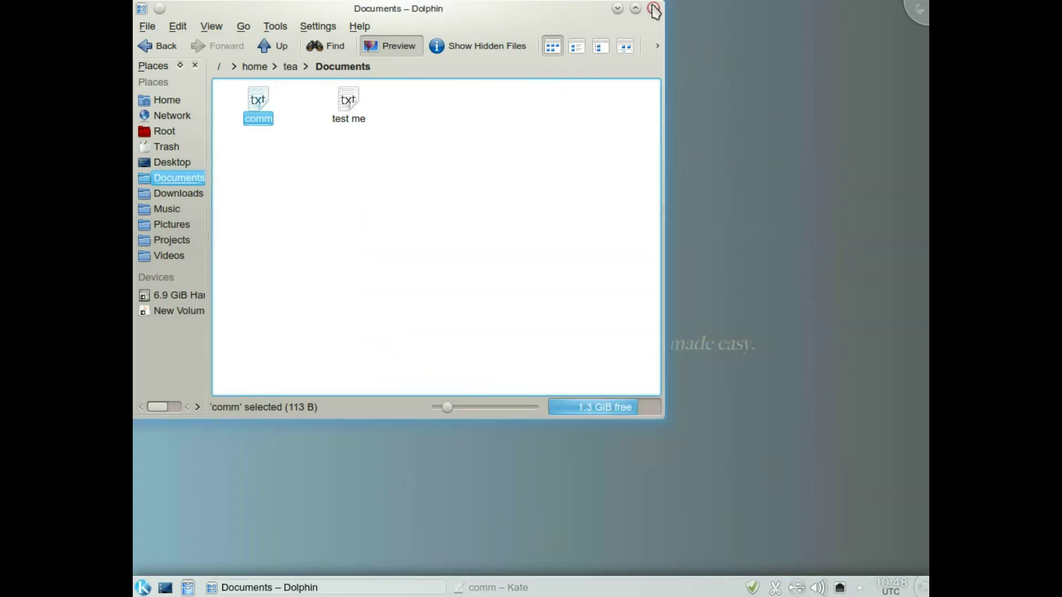
click(653, 8)
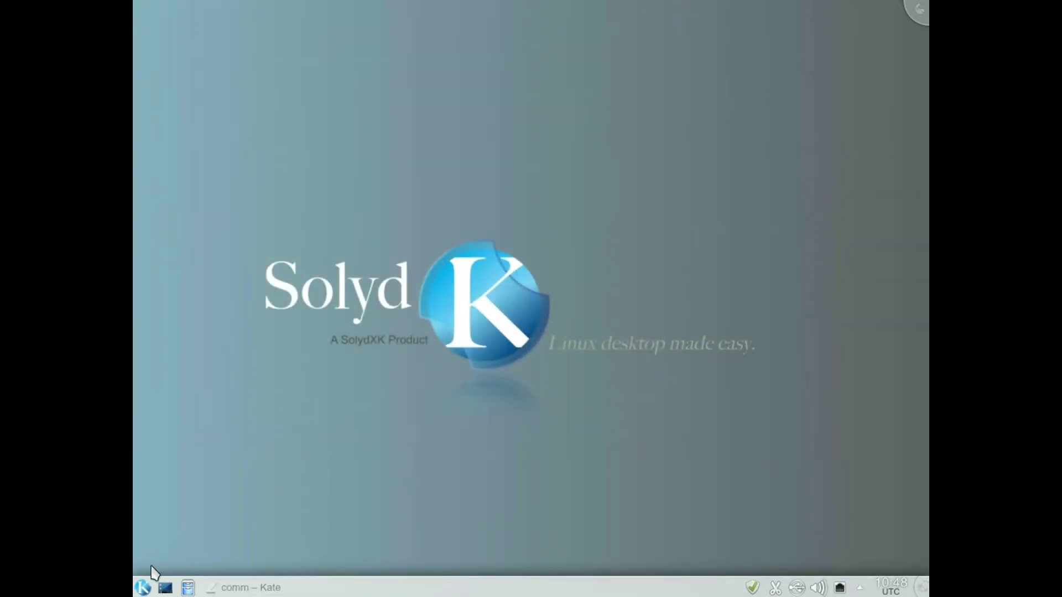
In a new terminal, run the pasted kwriteconfig command, then kgpg -k to open Key Management.
click(142, 587)
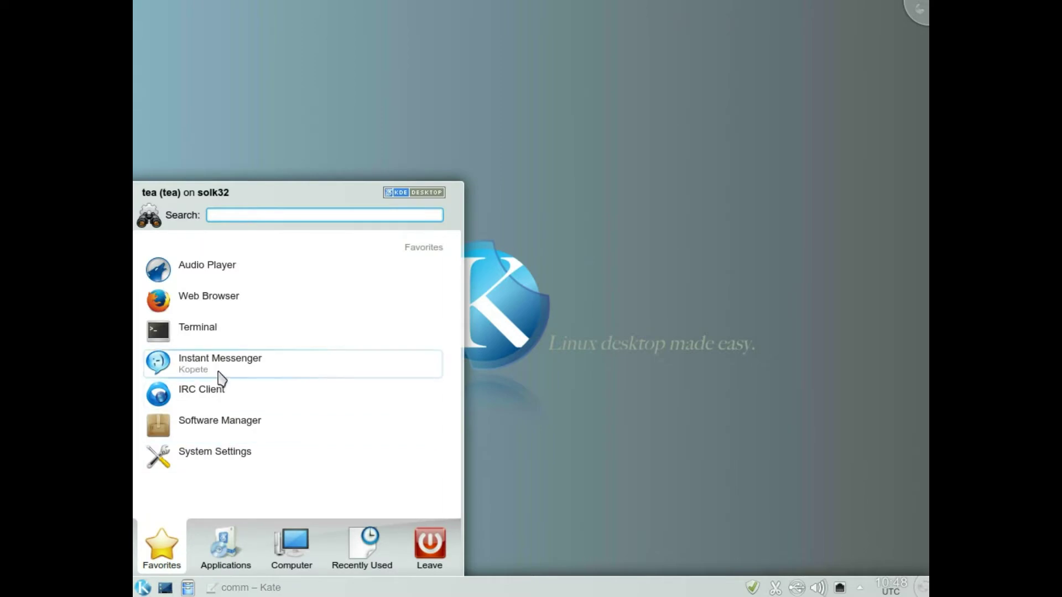
click(224, 340)
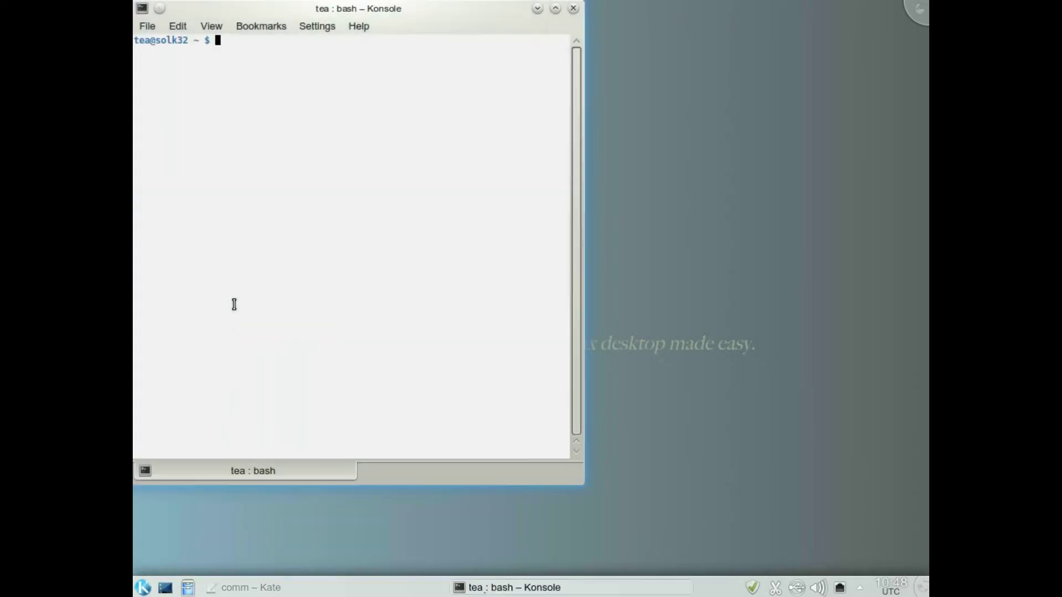
right_click(342, 84)
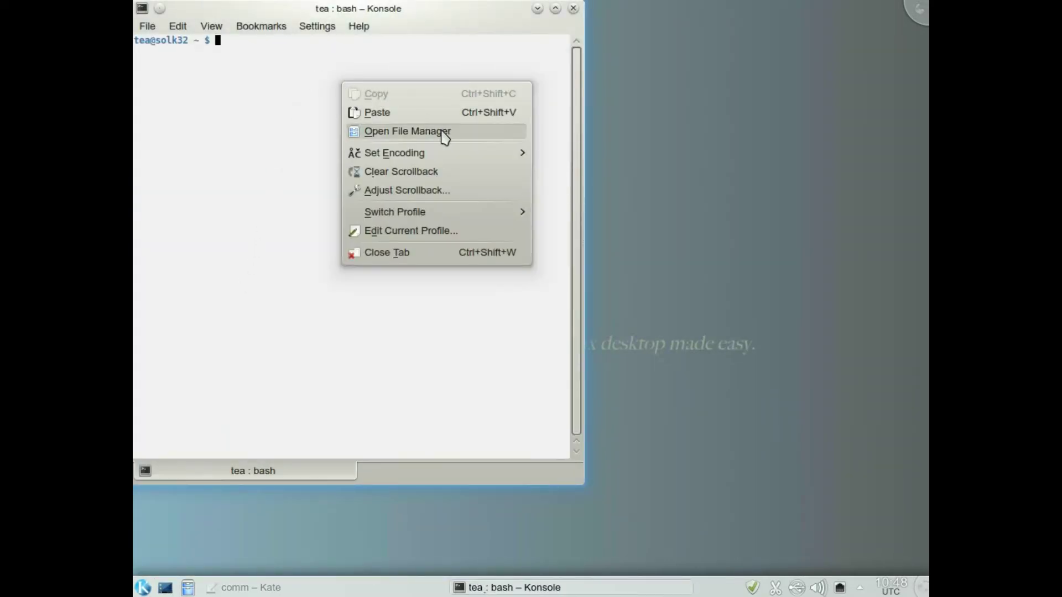
click(432, 113)
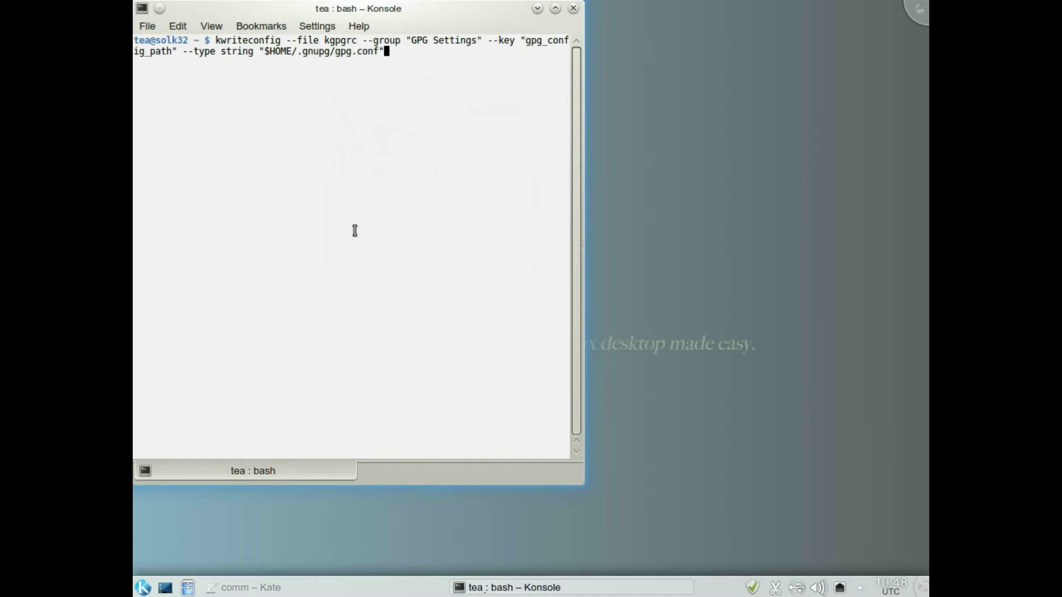
key(Return)
text(kgpg)
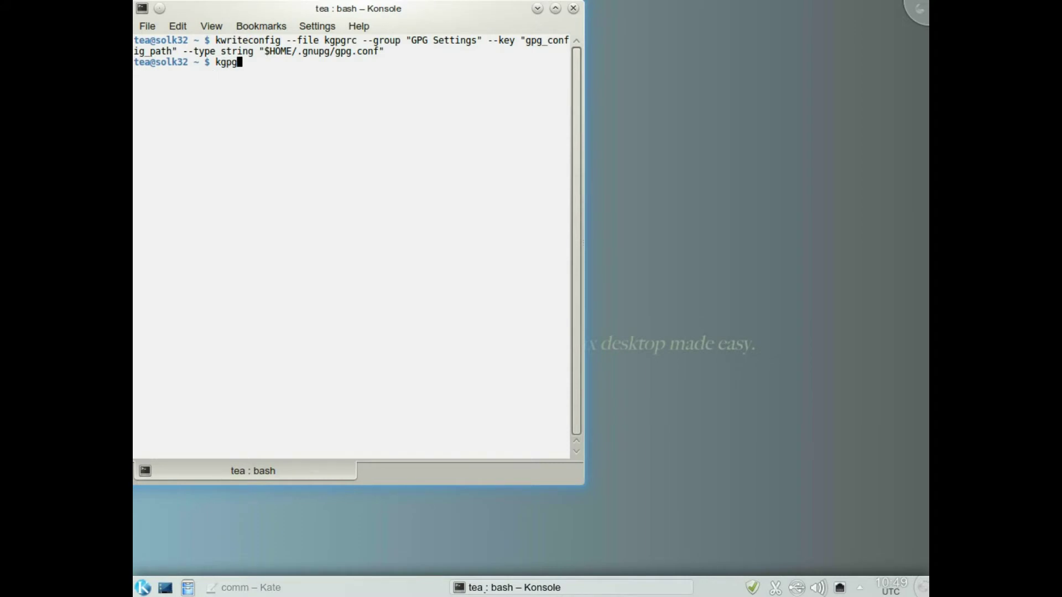
text( -)
text(k)
key(Return)
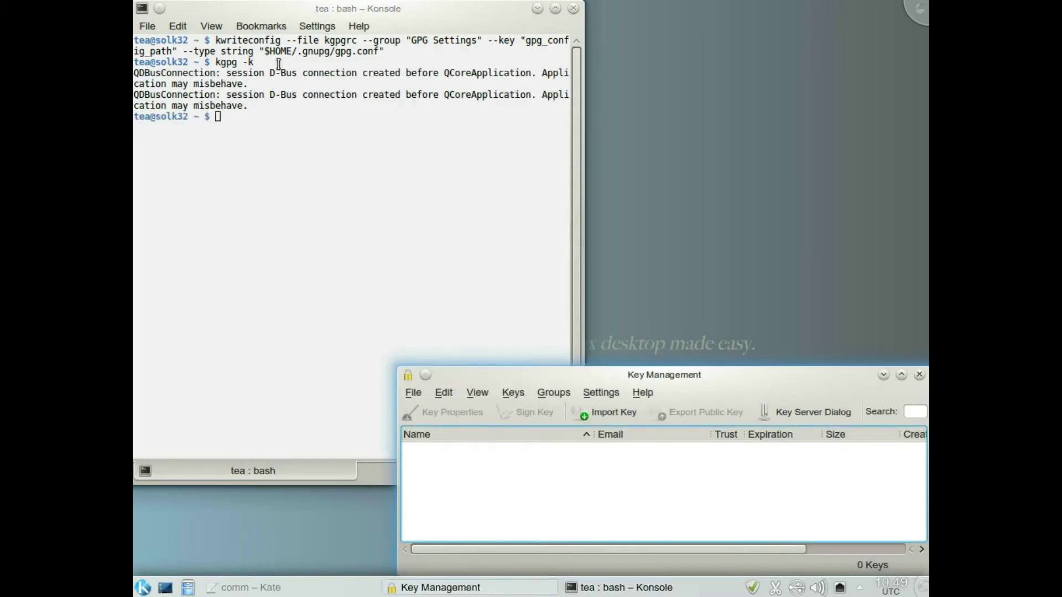
Move Key Management aside, minimize Konsole, and start Keys > Generate Key Pair.
drag(648, 374, 622, 324)
click(537, 9)
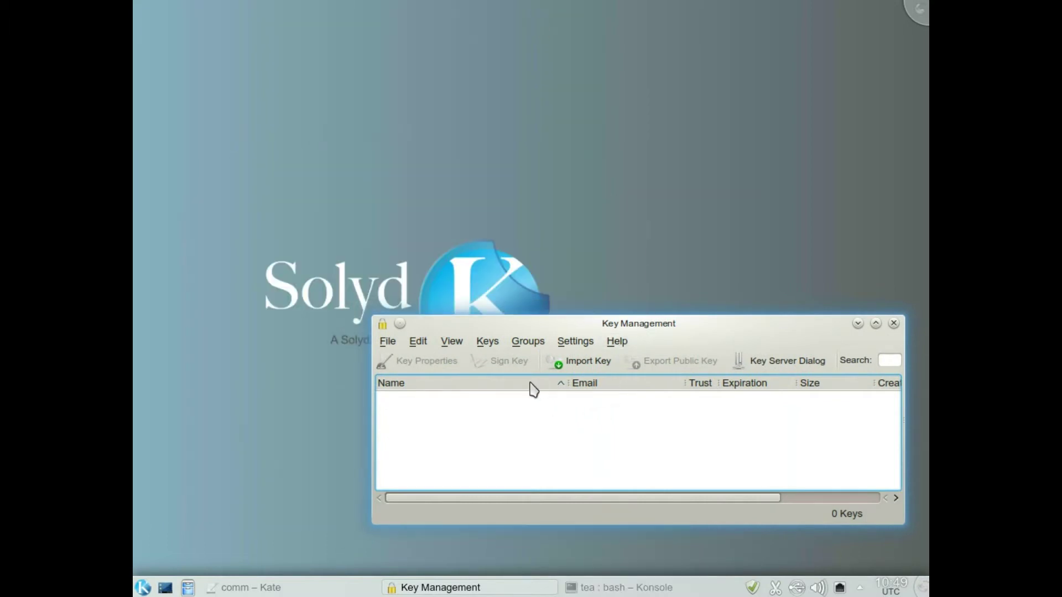
click(490, 346)
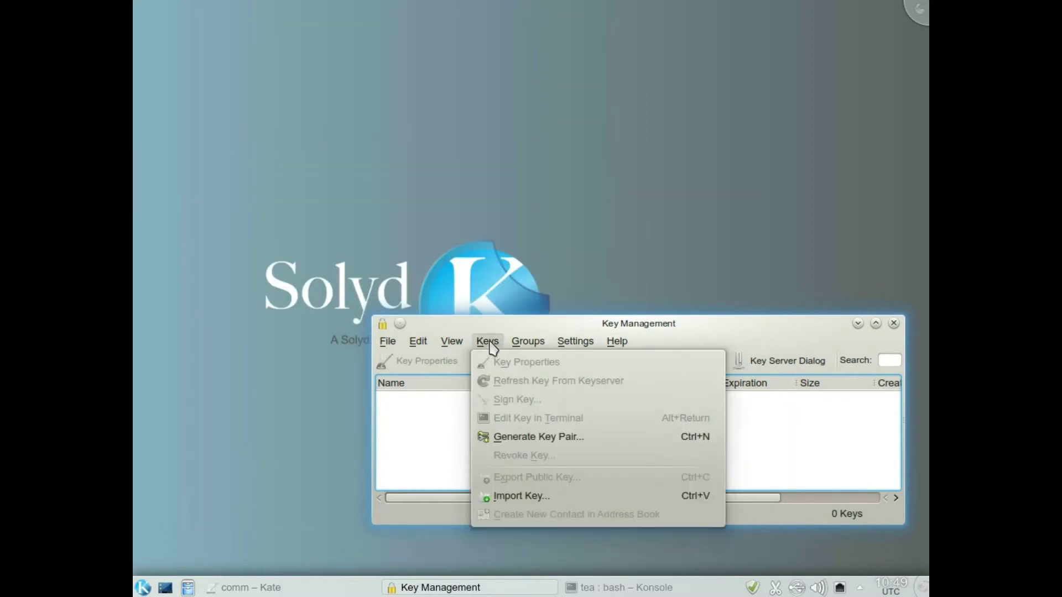
click(530, 439)
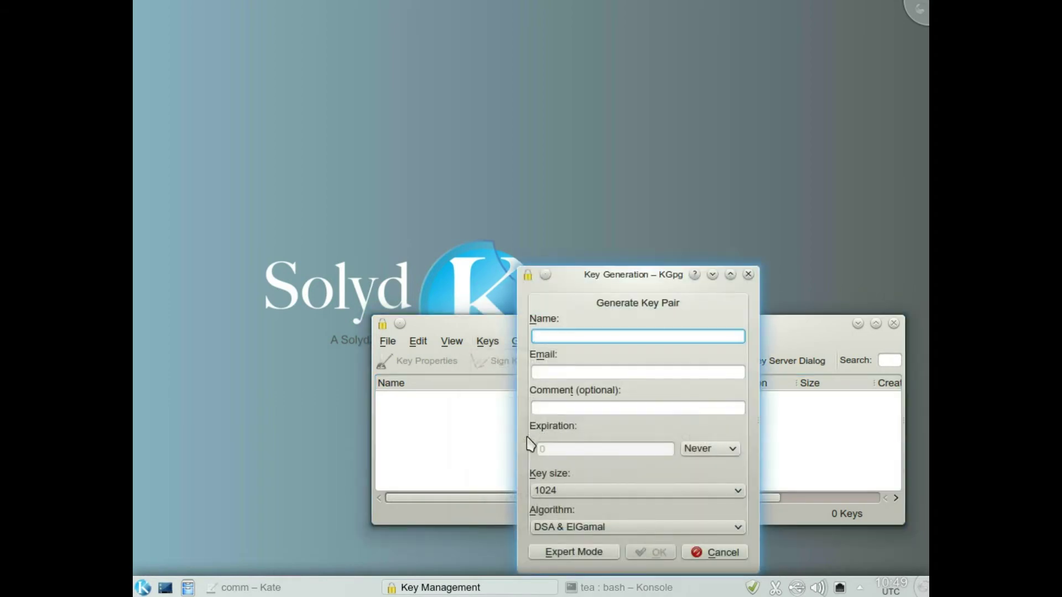
Enter the key owner's name and e-mail address in the key generation form.
text(teaisme)
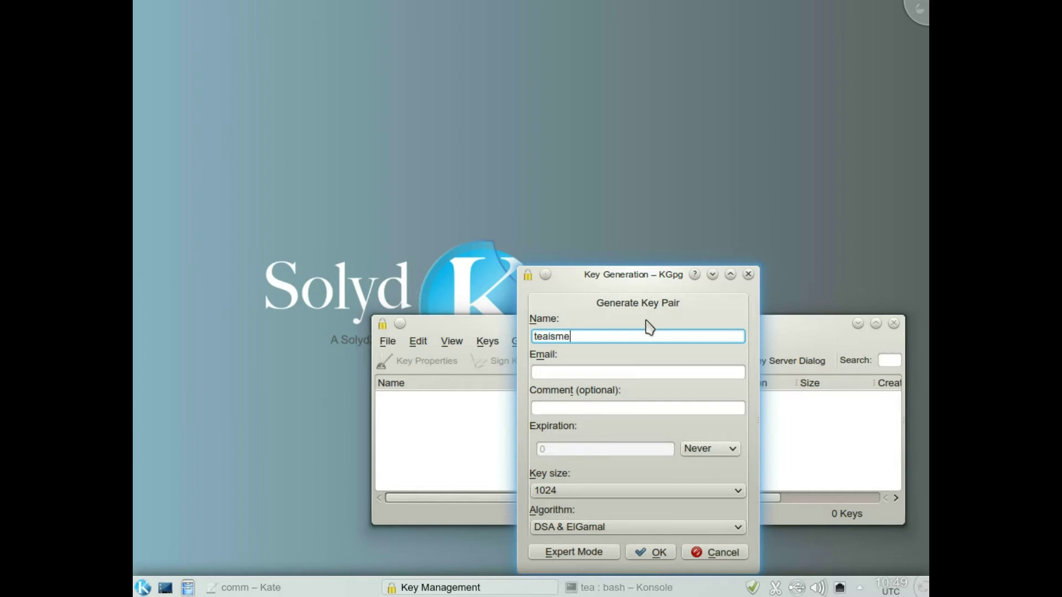
click(573, 373)
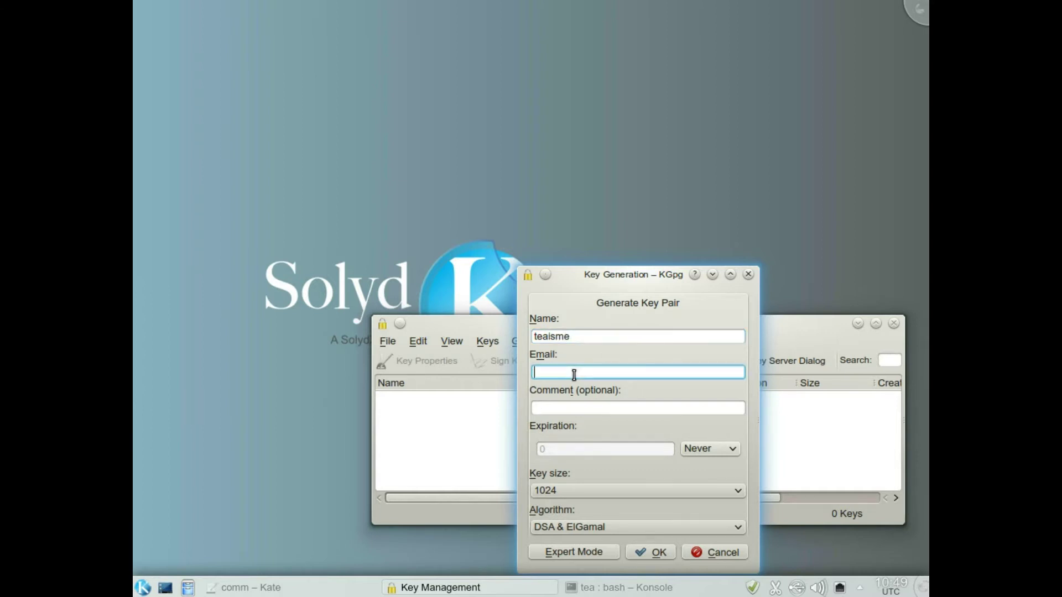
Replace the e-mail's stray quote with @ and add the comment 'test keys'.
click(574, 372)
key(BackSpace)
text(@)
click(595, 407)
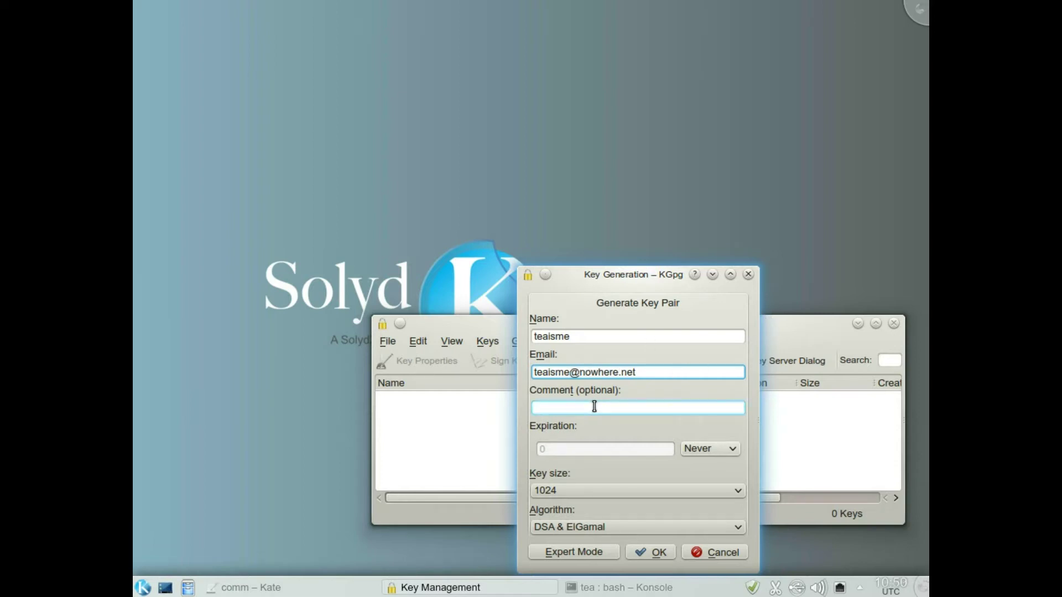
text(te)
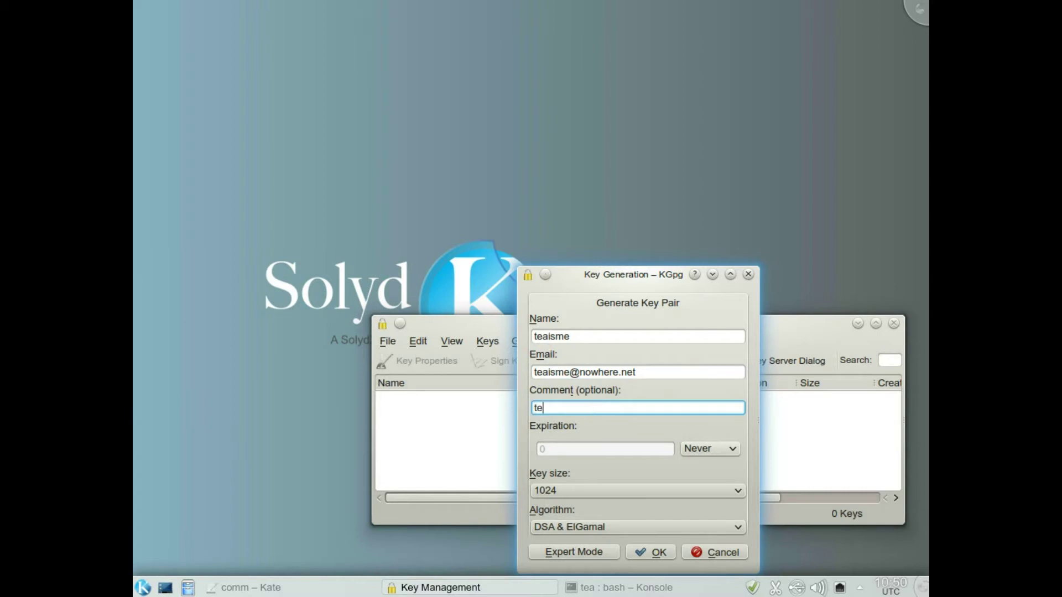
text(st keys)
Set the key to expire in 7 days with a 2048 key size.
click(736, 455)
click(708, 476)
click(574, 453)
key(BackSpace)
text(7)
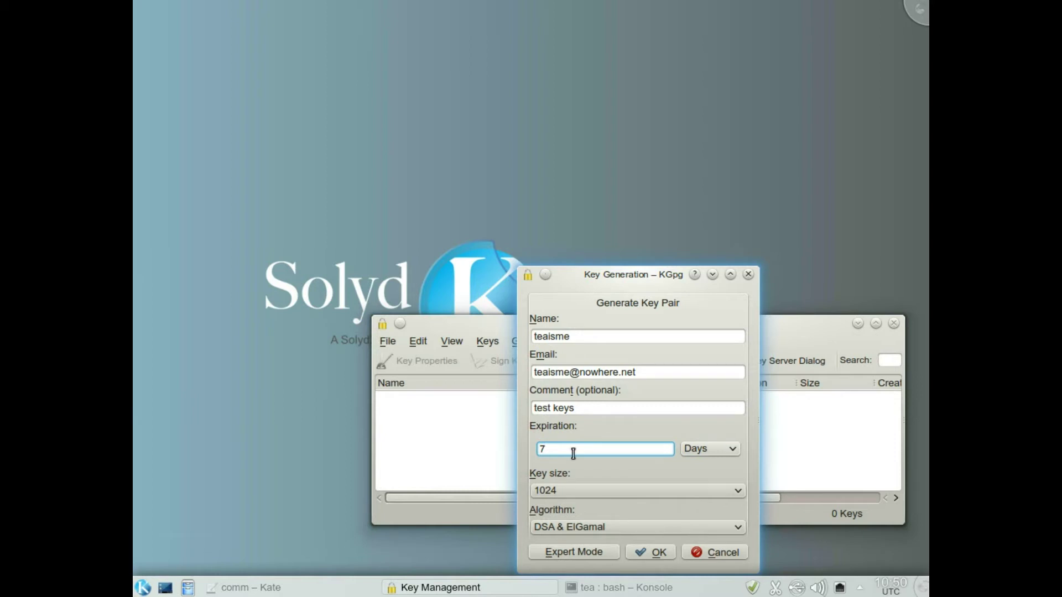
click(636, 492)
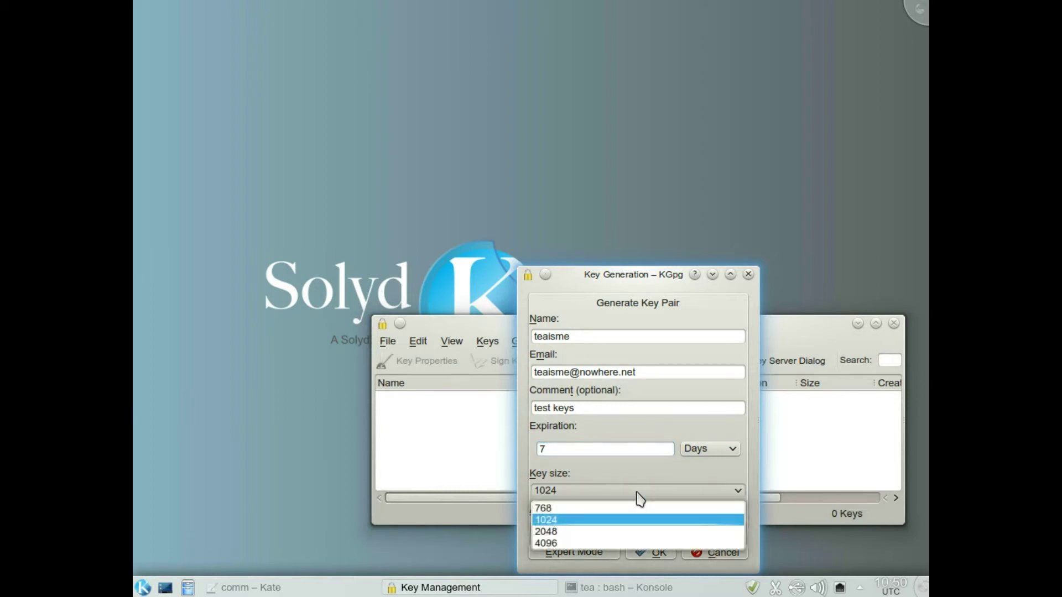
click(559, 532)
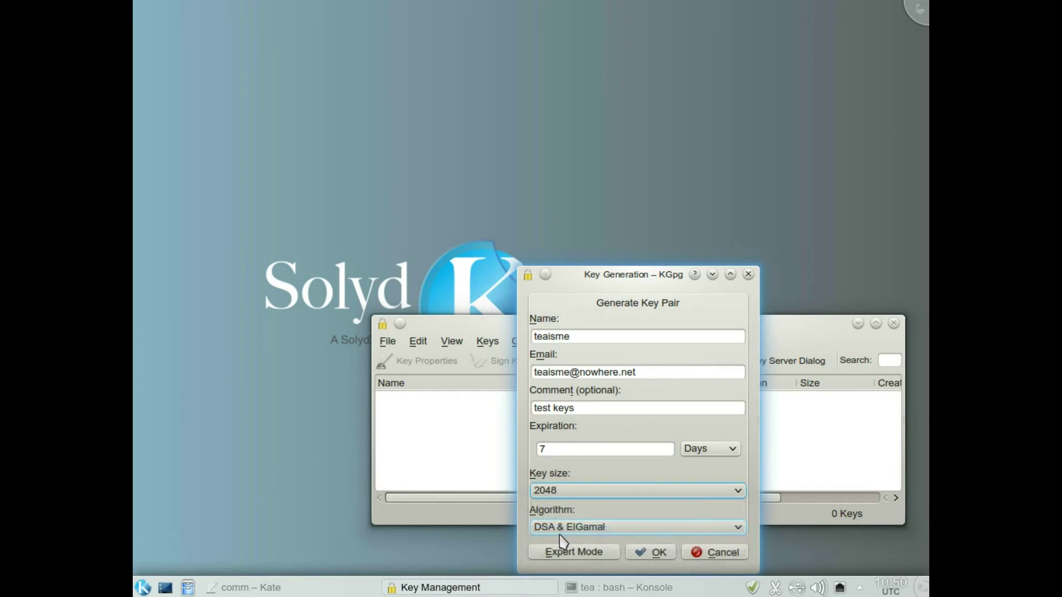
click(731, 528)
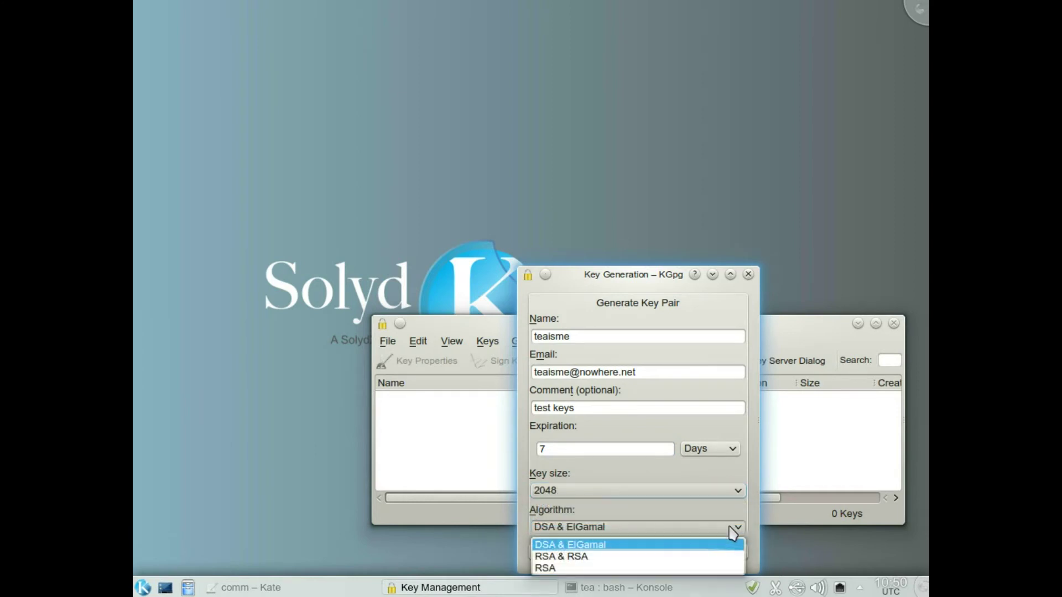
Keep DSA & ElGamal, submit the key details, then enter and confirm the passphrase.
click(602, 547)
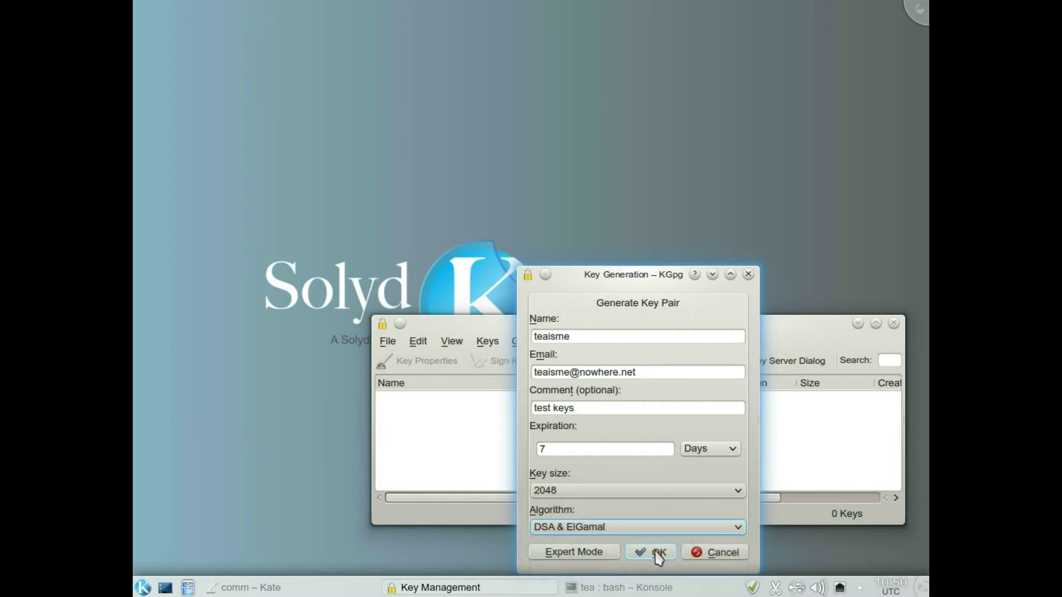
click(659, 554)
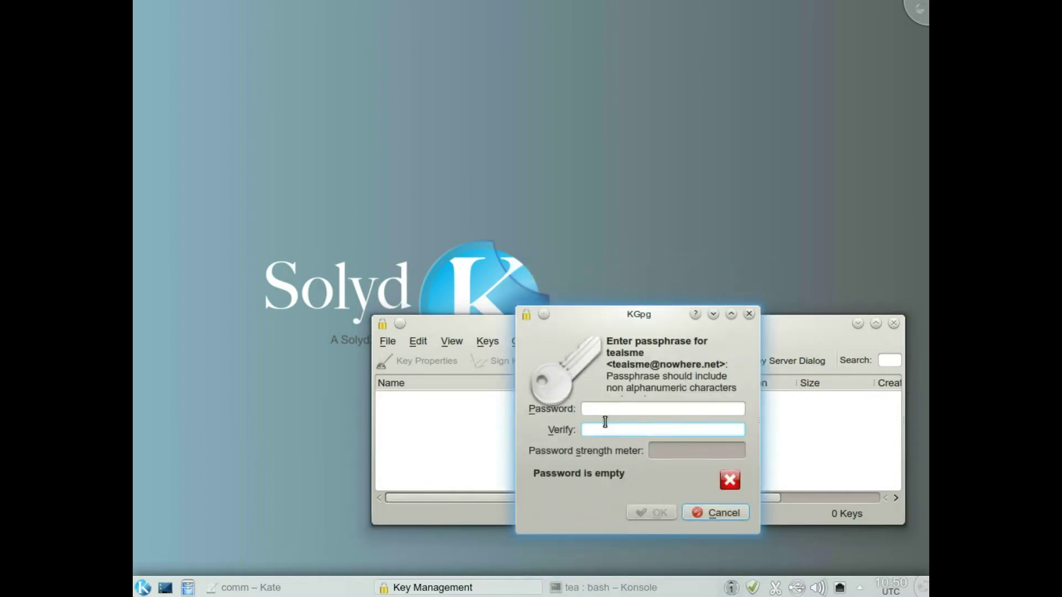
click(600, 410)
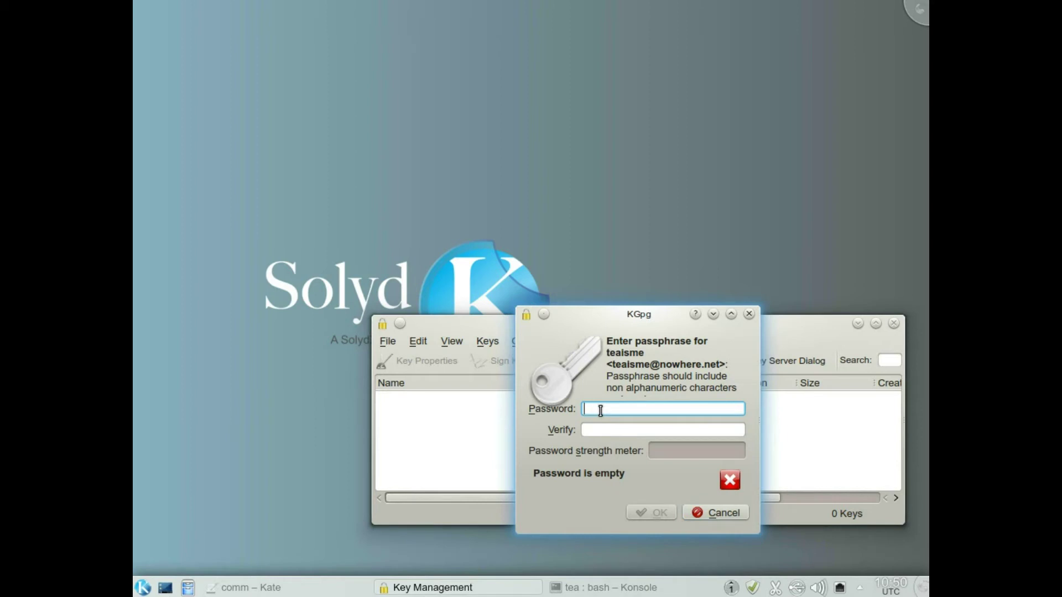
text(p)
key(BackSpace)
text(passwor)
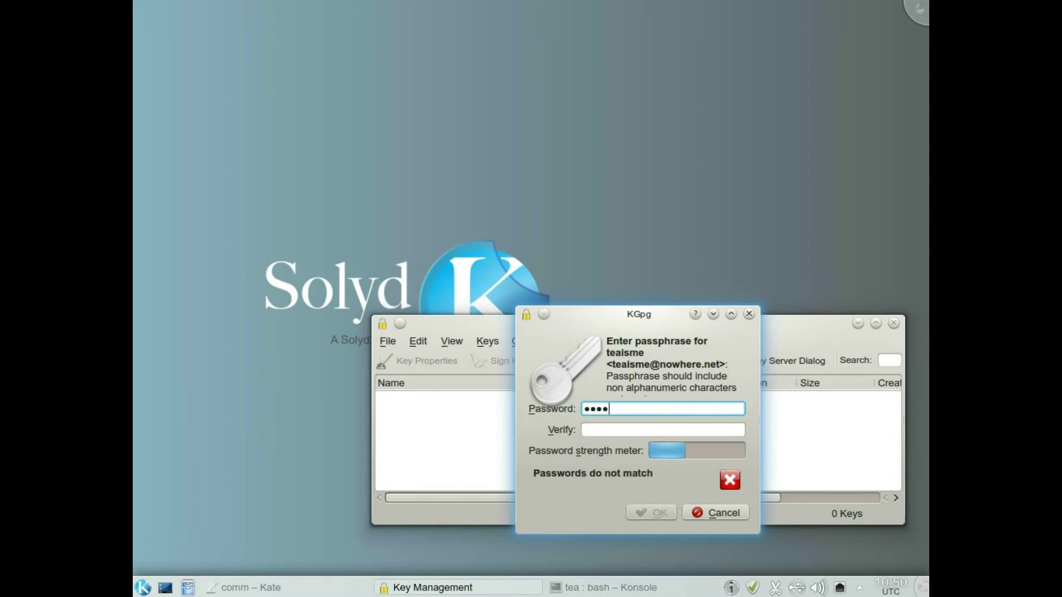
text(d12)
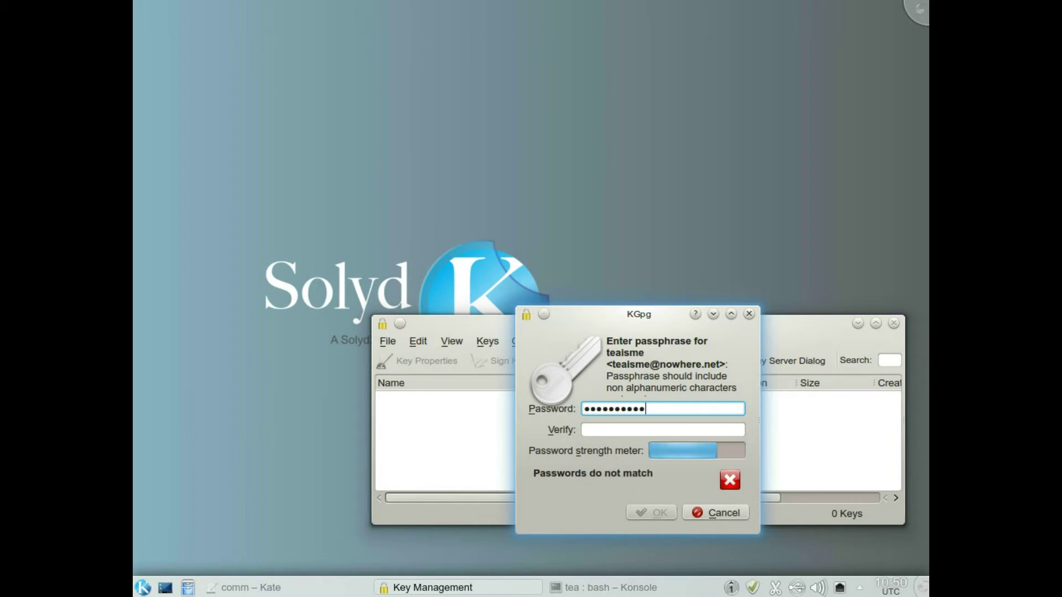
click(638, 426)
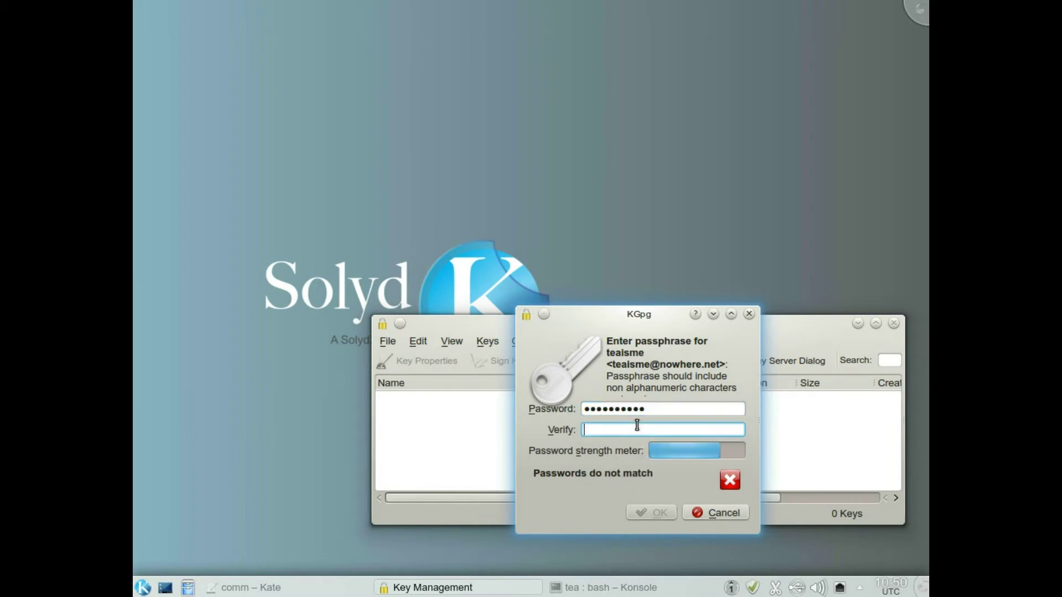
text(password12!)
Create the key pair, dismiss the New Key Pair Created summary, and close Key Management.
click(651, 514)
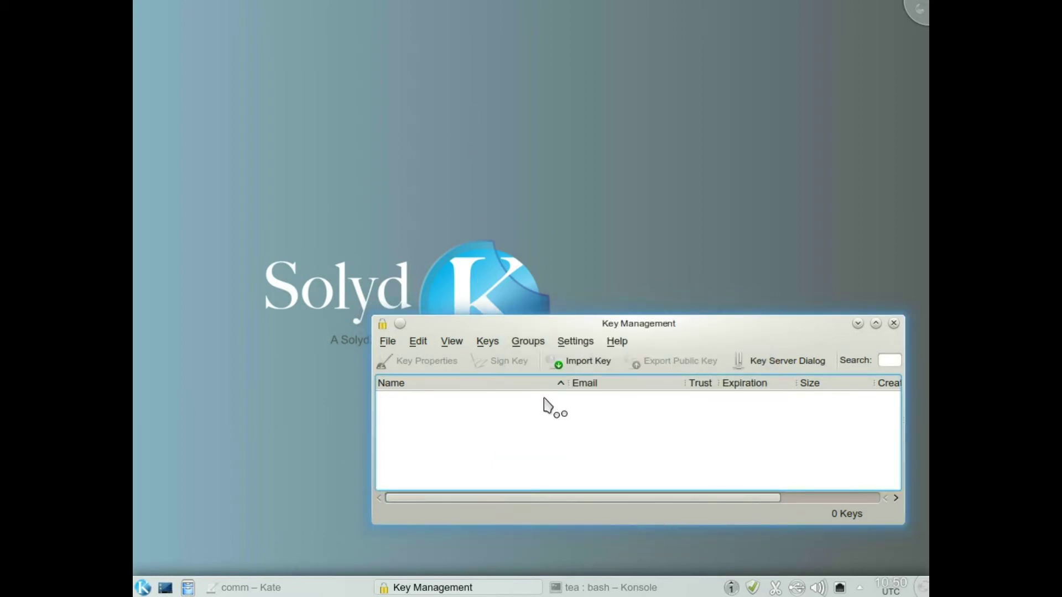
drag(699, 324, 697, 70)
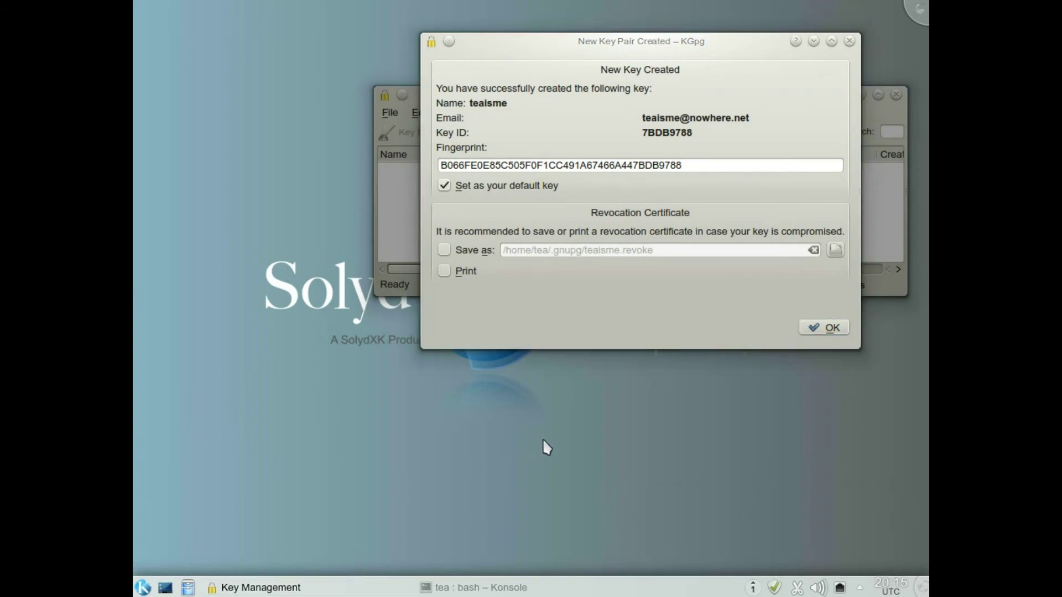
click(822, 329)
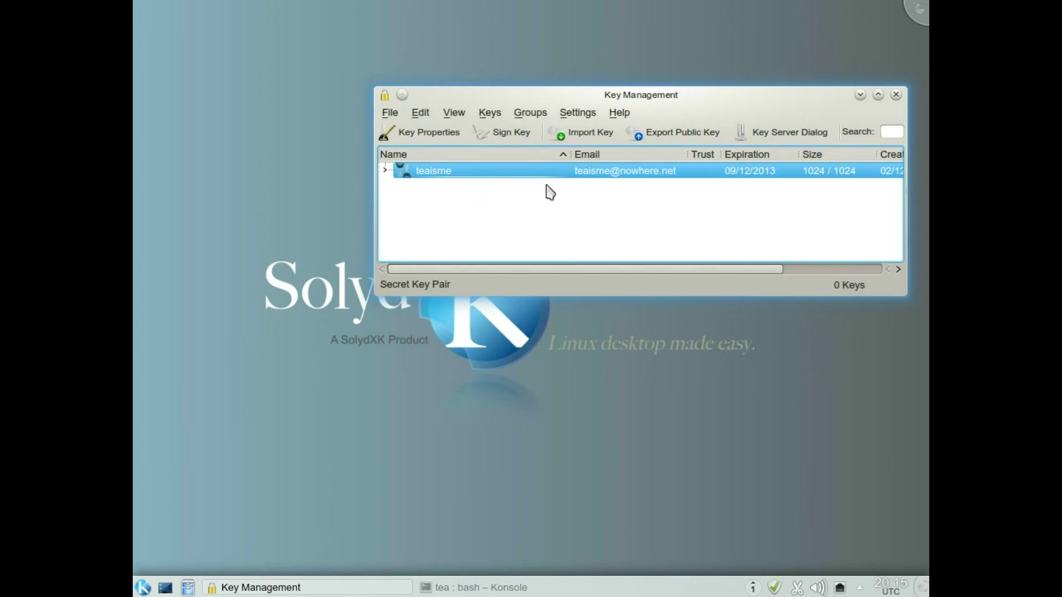
drag(838, 95, 788, 190)
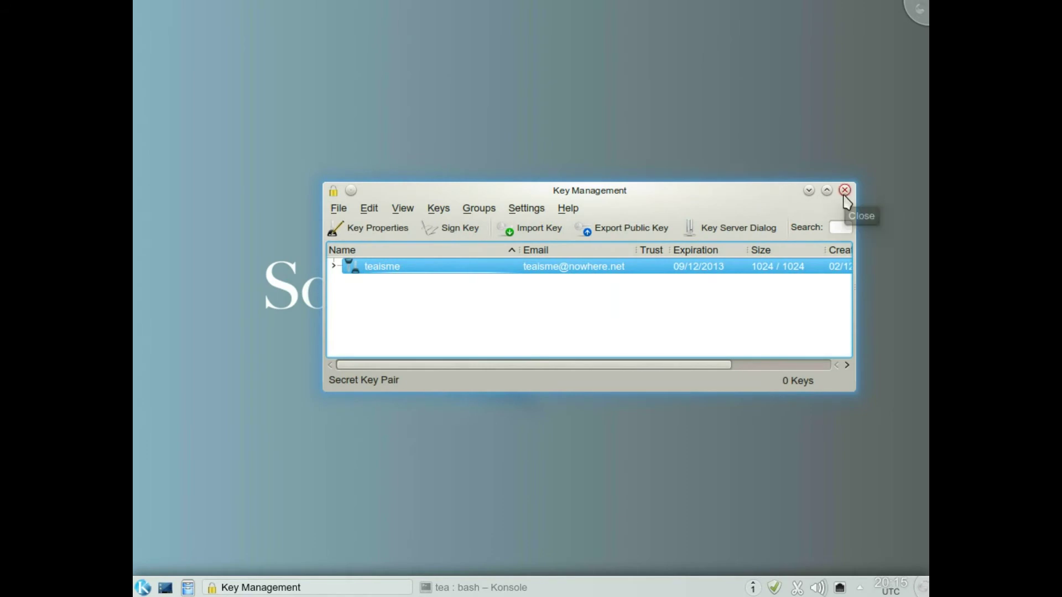
click(845, 191)
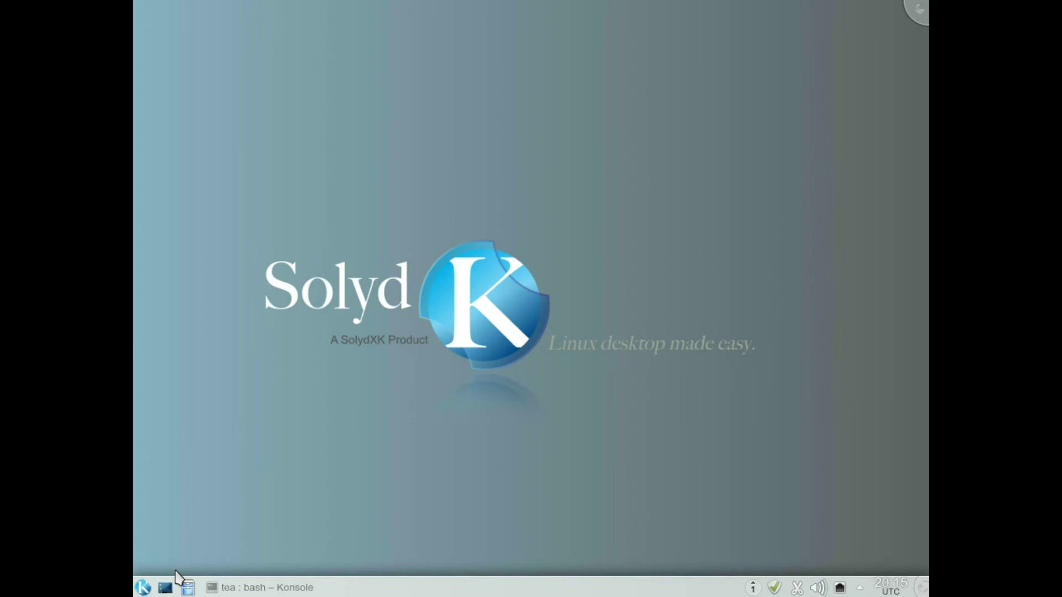
Run kgpg -d in Konsole to open the KGpg editor, then minimize the terminal and centre the editor.
click(326, 588)
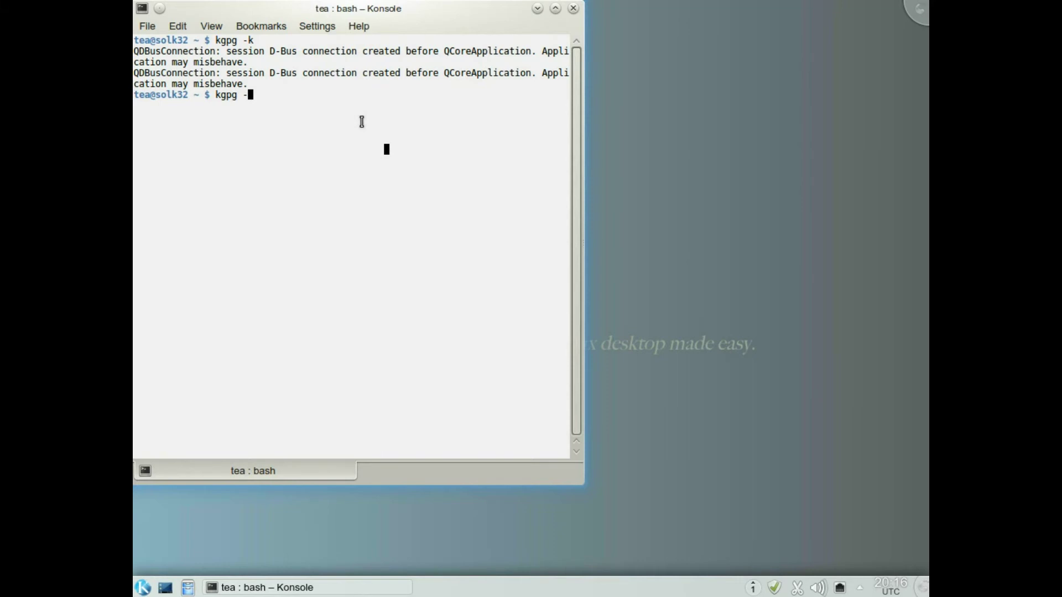
key(Return)
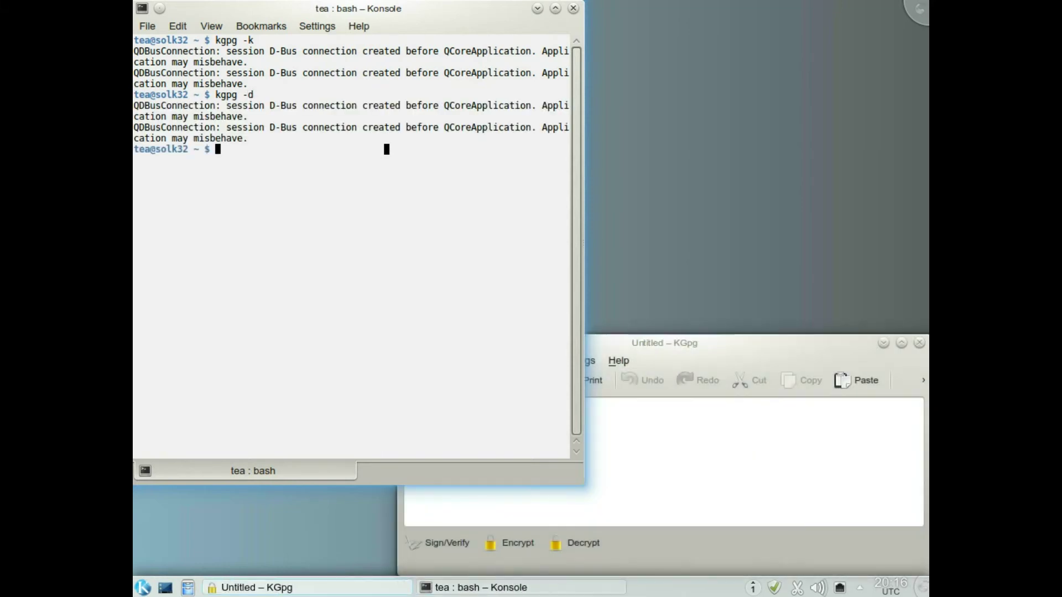
click(538, 9)
drag(741, 345, 709, 148)
click(443, 230)
Open the test me file from Documents in the KGpg editor.
click(430, 189)
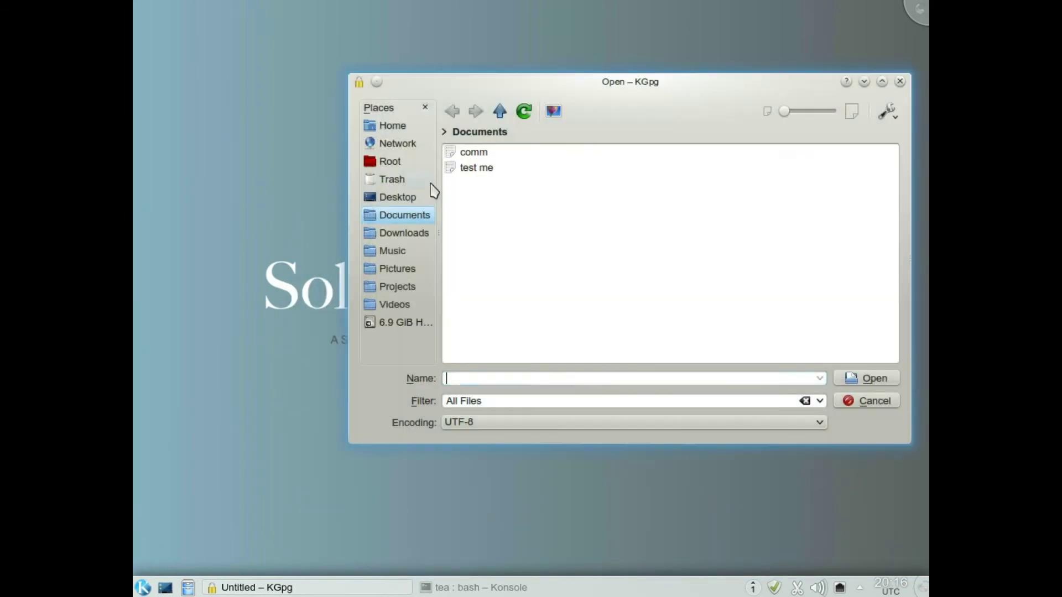
click(465, 153)
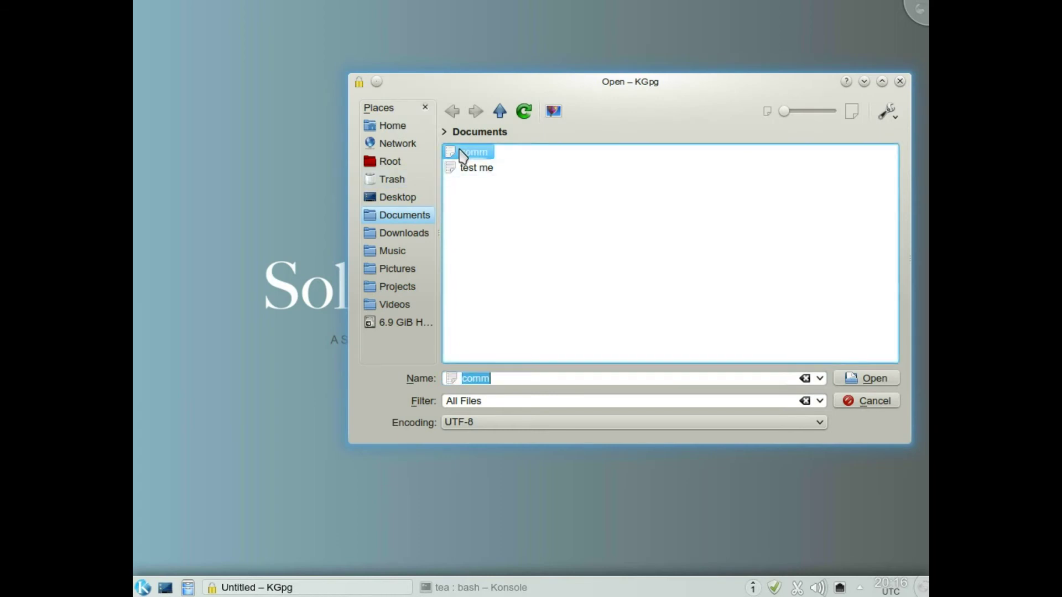
double_click(463, 168)
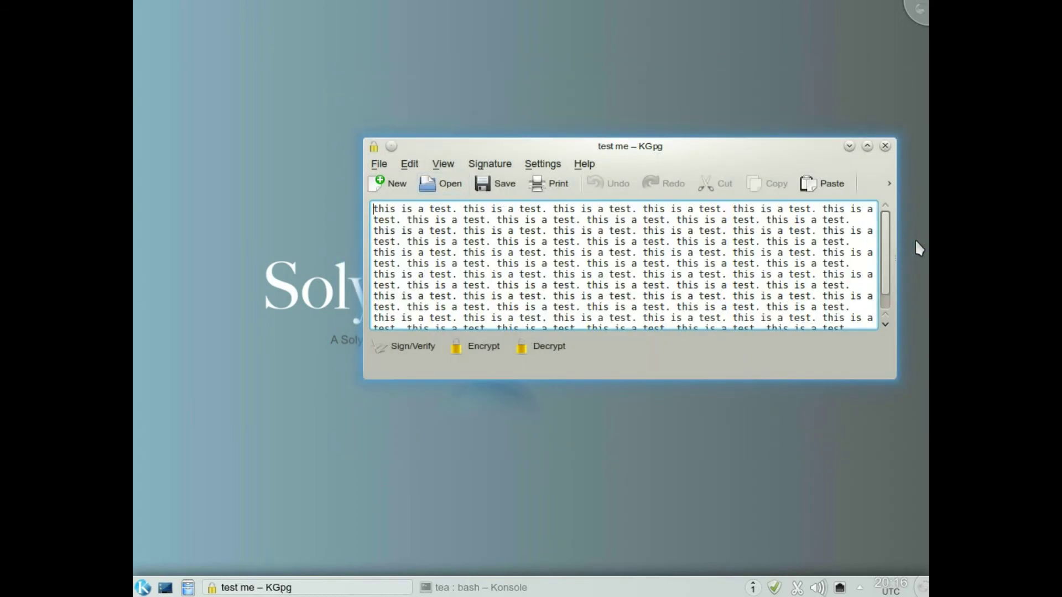
scroll(887, 251, down, 2)
scroll(885, 255, down, 1)
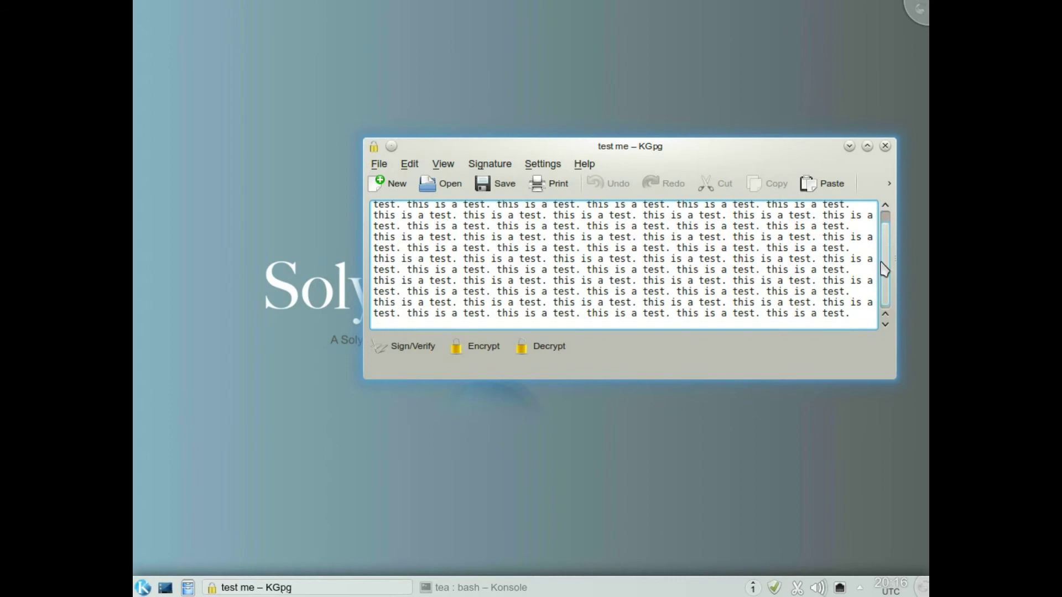
Encrypt the text with the new key, then discard it for a new Untitled document.
click(483, 348)
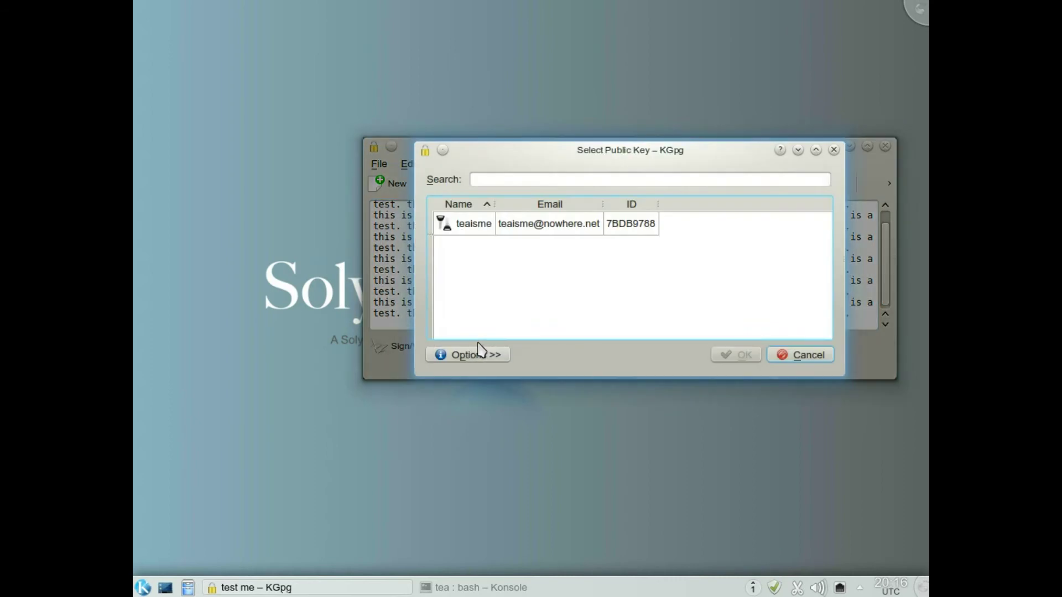
click(479, 228)
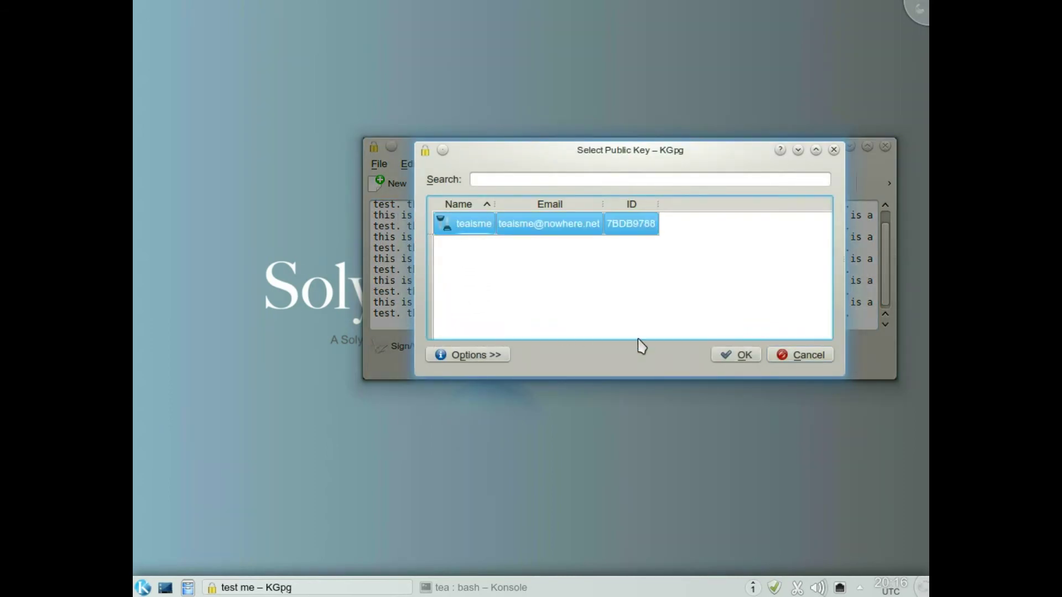
click(739, 357)
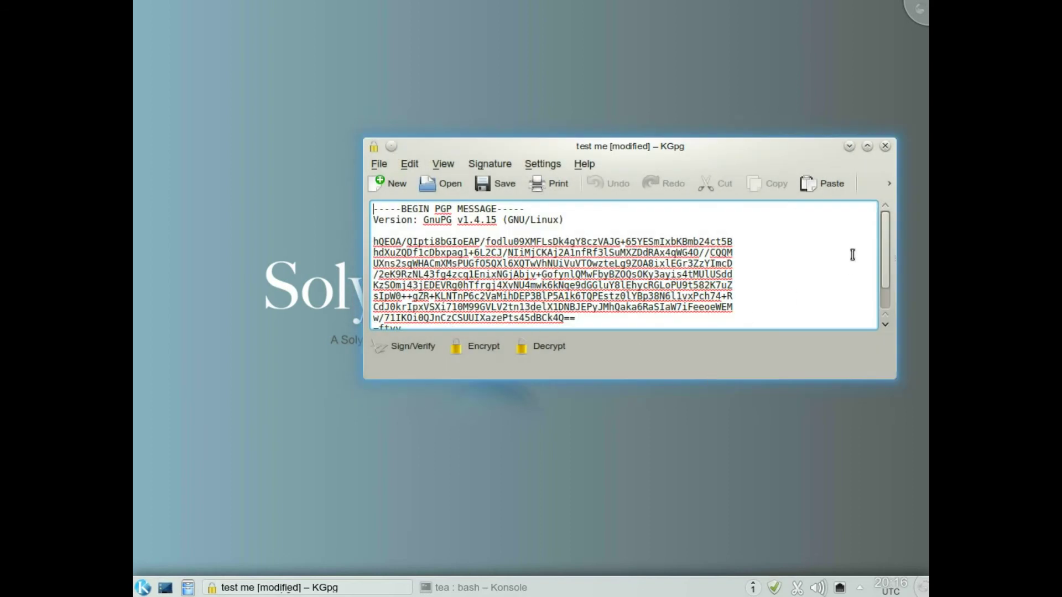
drag(887, 231, 888, 288)
scroll(892, 253, up, 1)
click(377, 188)
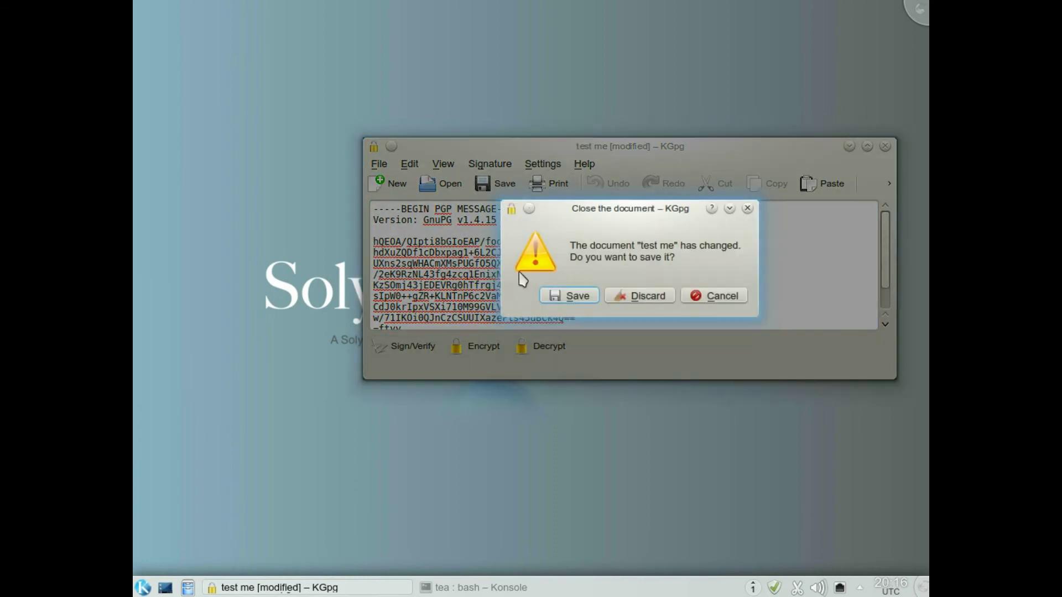
click(657, 300)
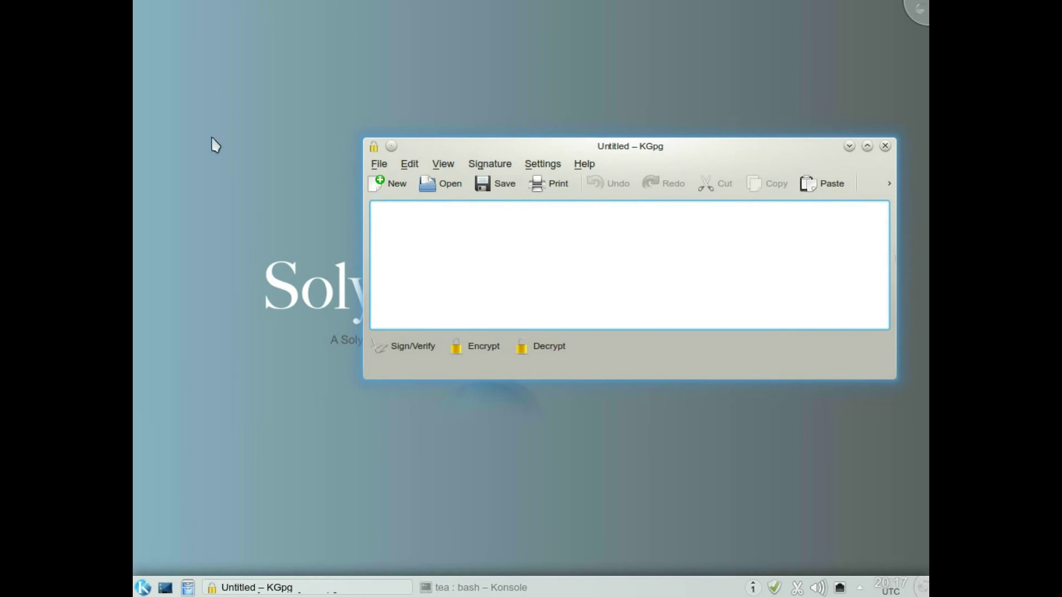
Open test me from Dolphin's Documents folder in Kate to confirm its plain 'this is a test.' text.
click(189, 587)
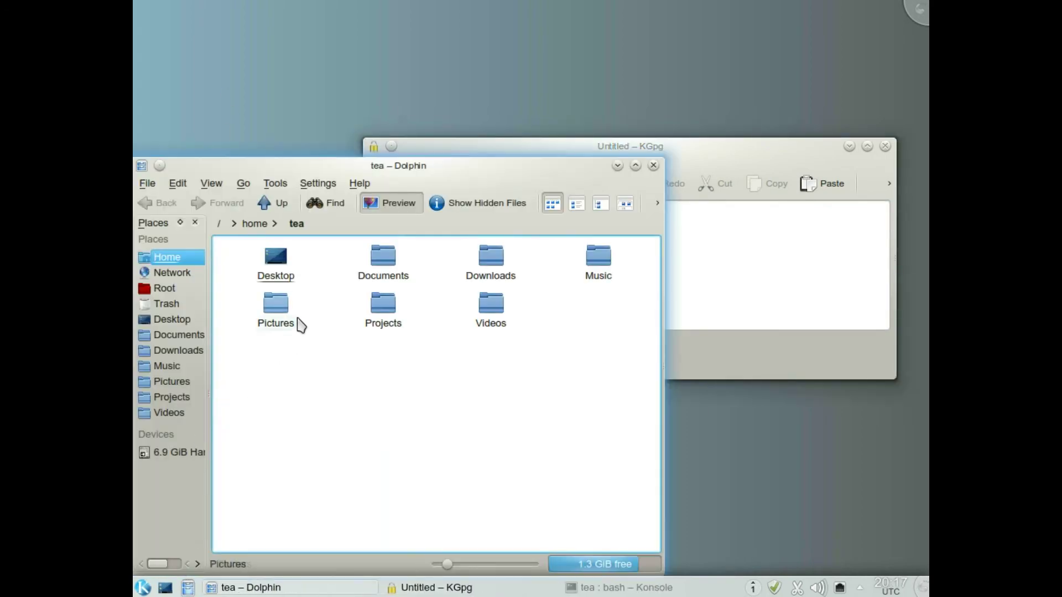
click(385, 259)
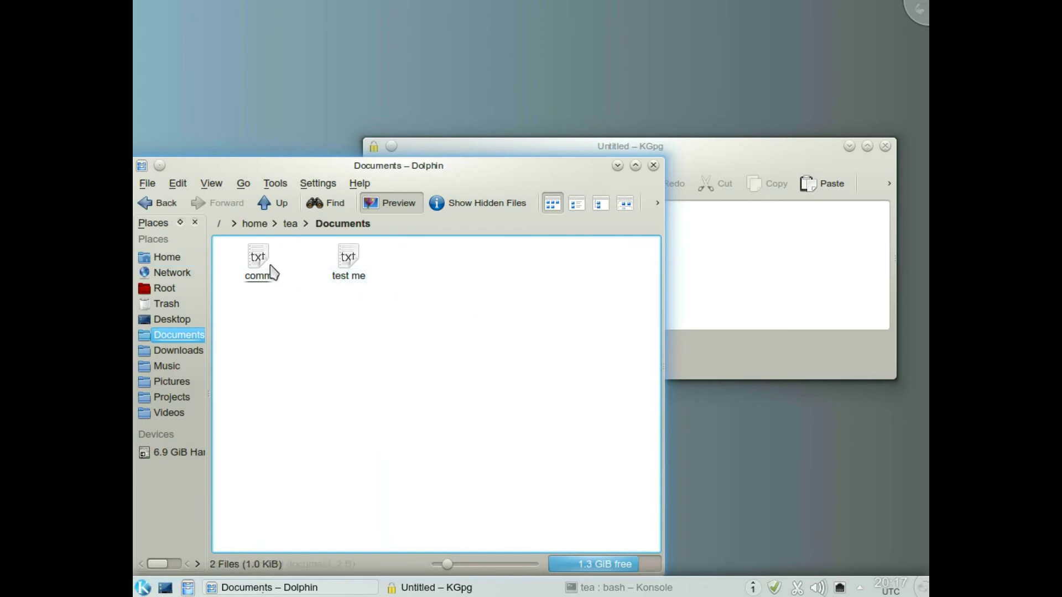
click(260, 269)
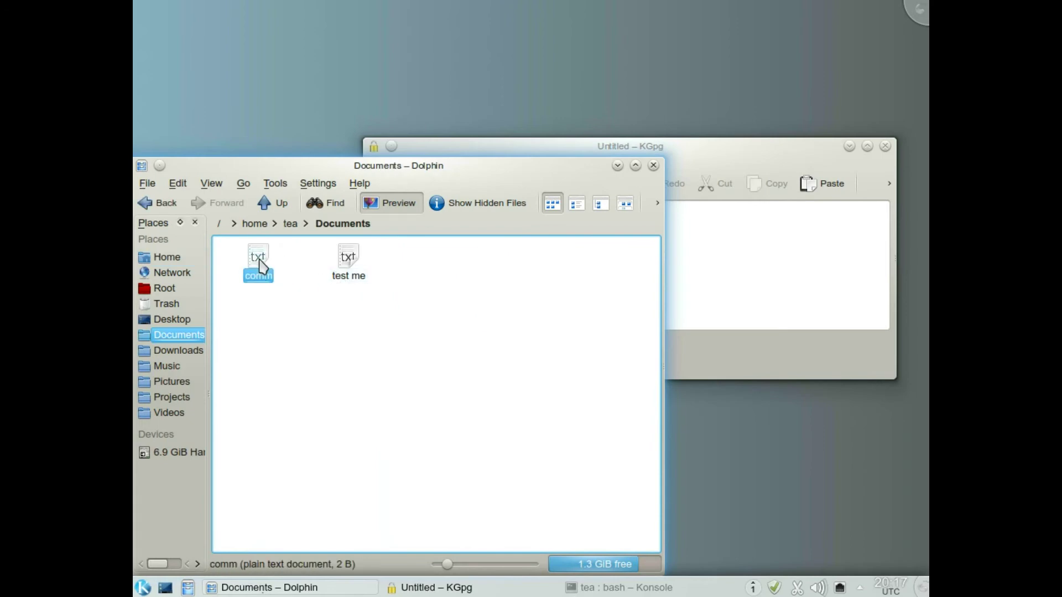
click(353, 259)
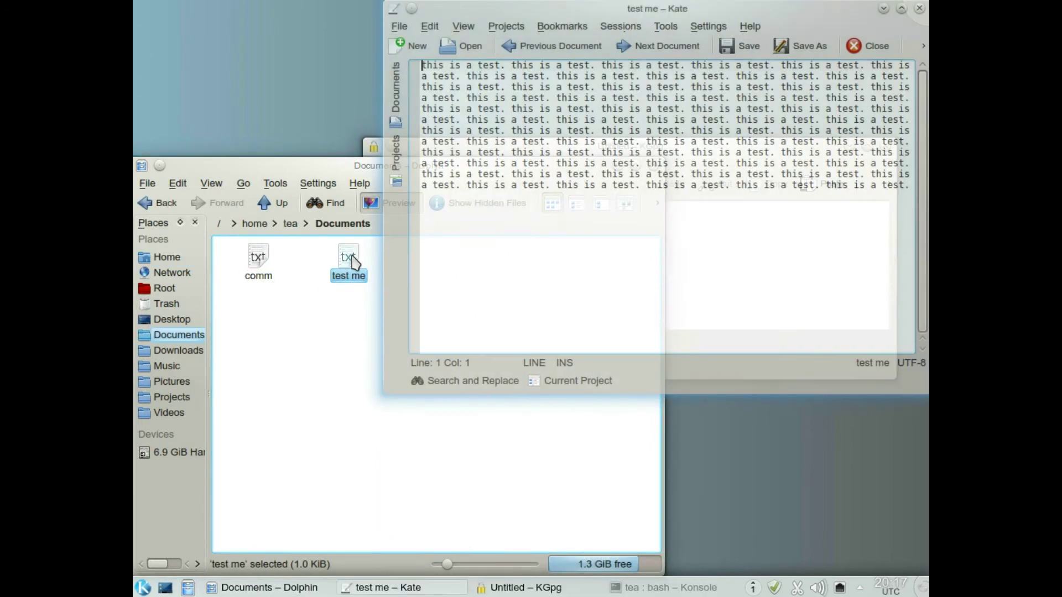
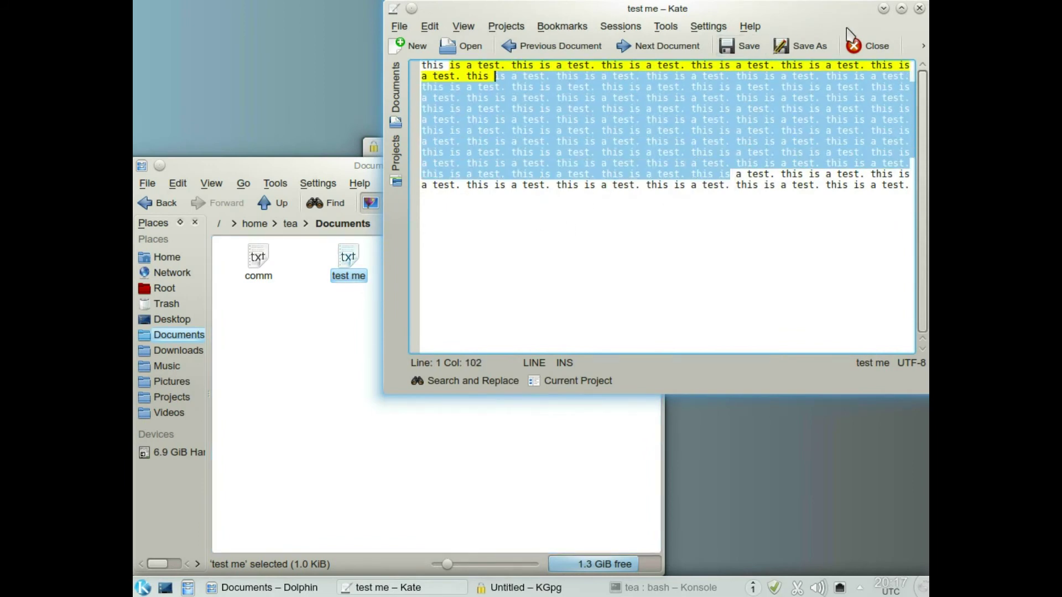
Close the 'test me' file and exit Kate, leaving Dolphin and KGpg open.
click(919, 9)
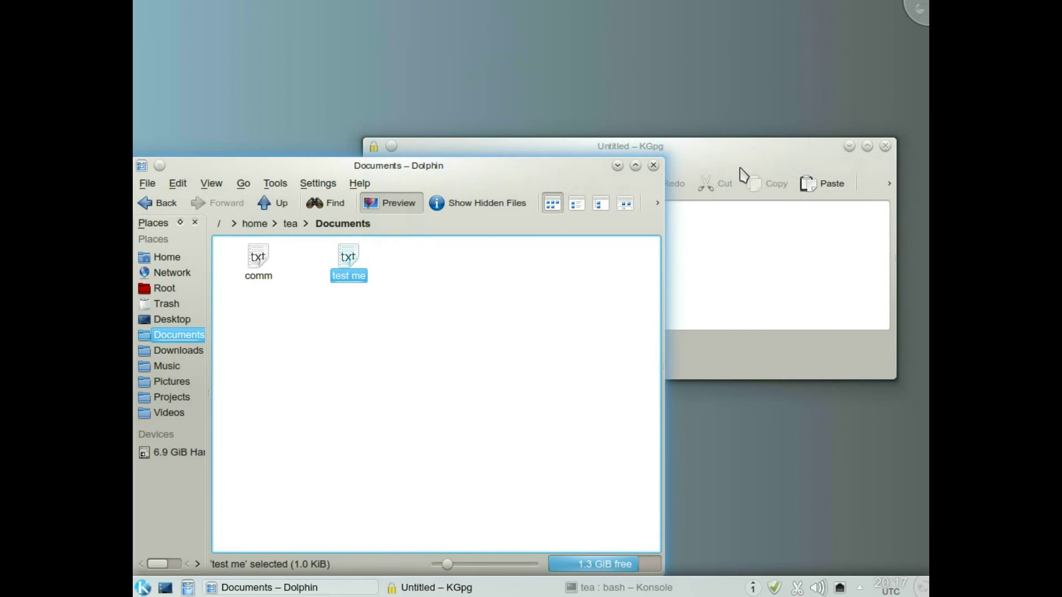
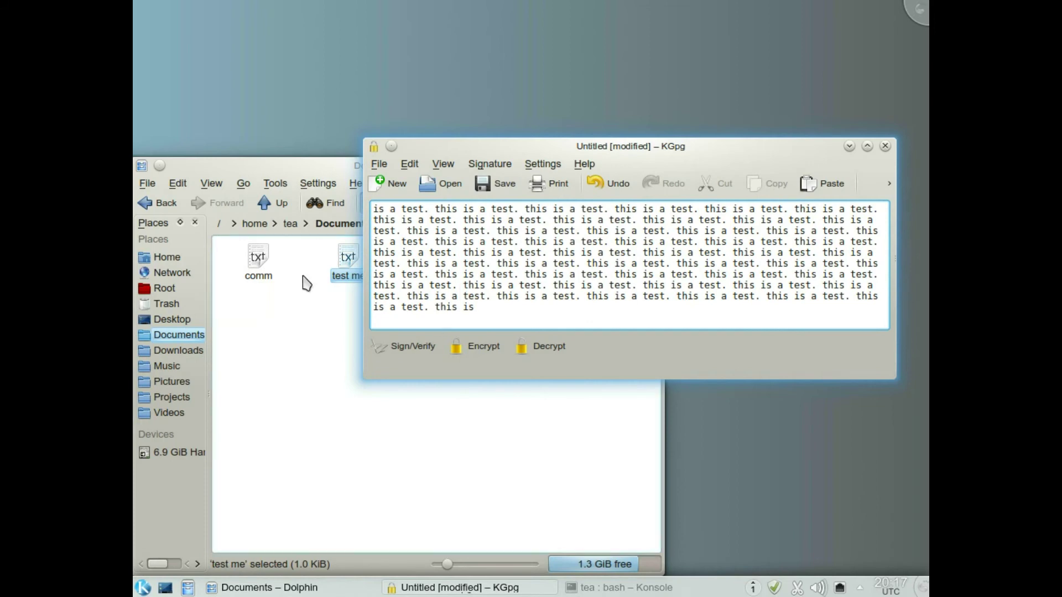
Encrypt the editor's sample text with the selected public key, then close the editor, discarding it.
click(484, 349)
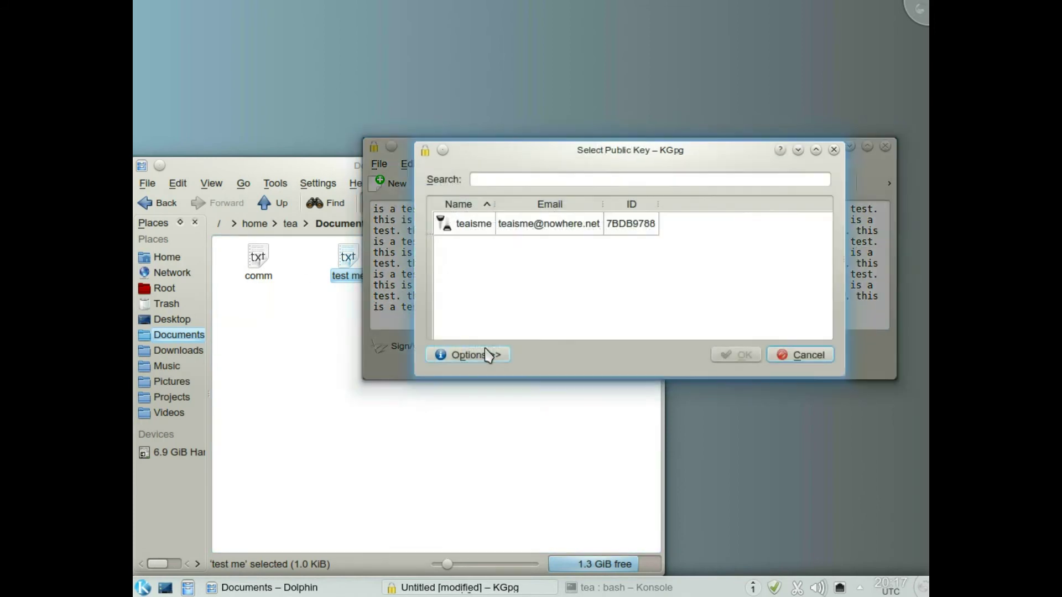
click(490, 225)
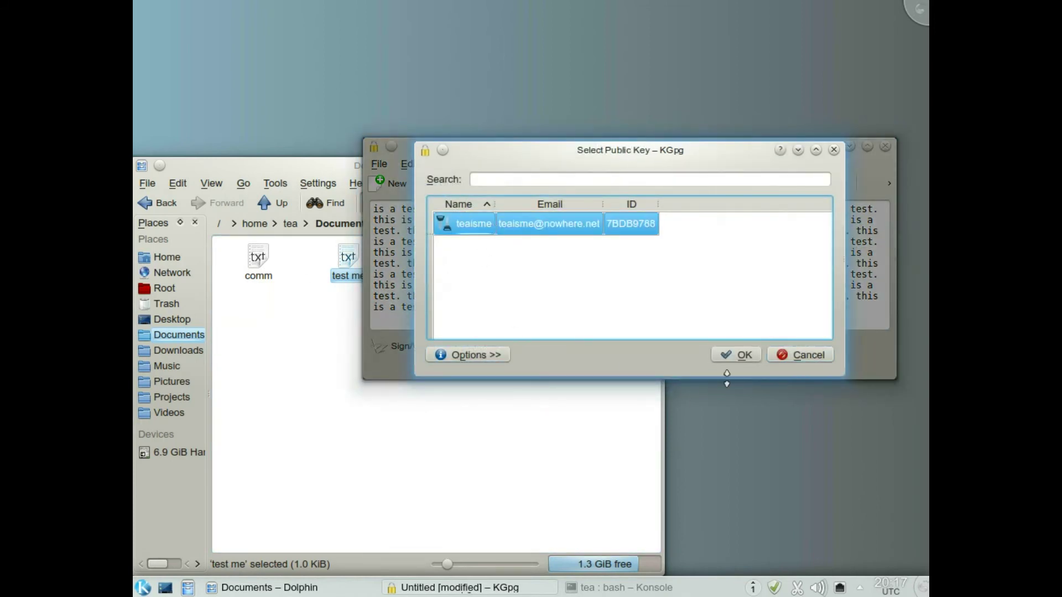
click(739, 356)
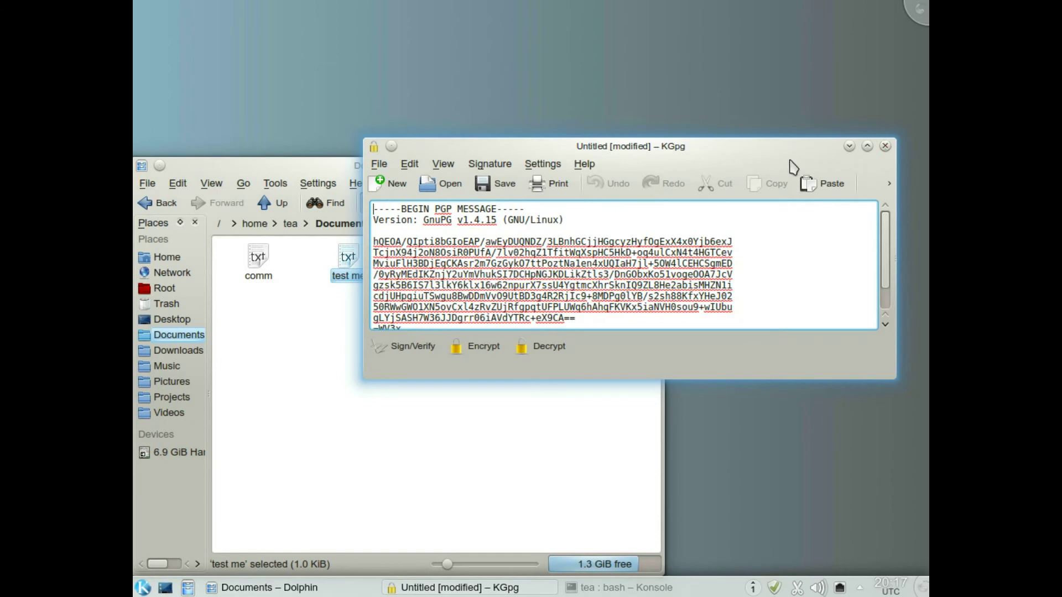
click(886, 146)
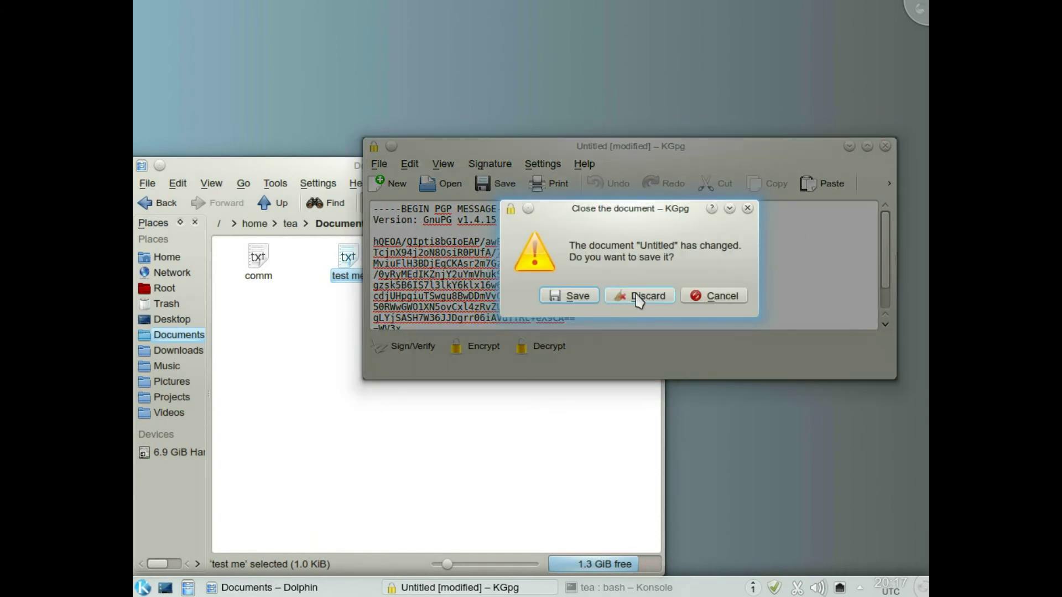
click(636, 294)
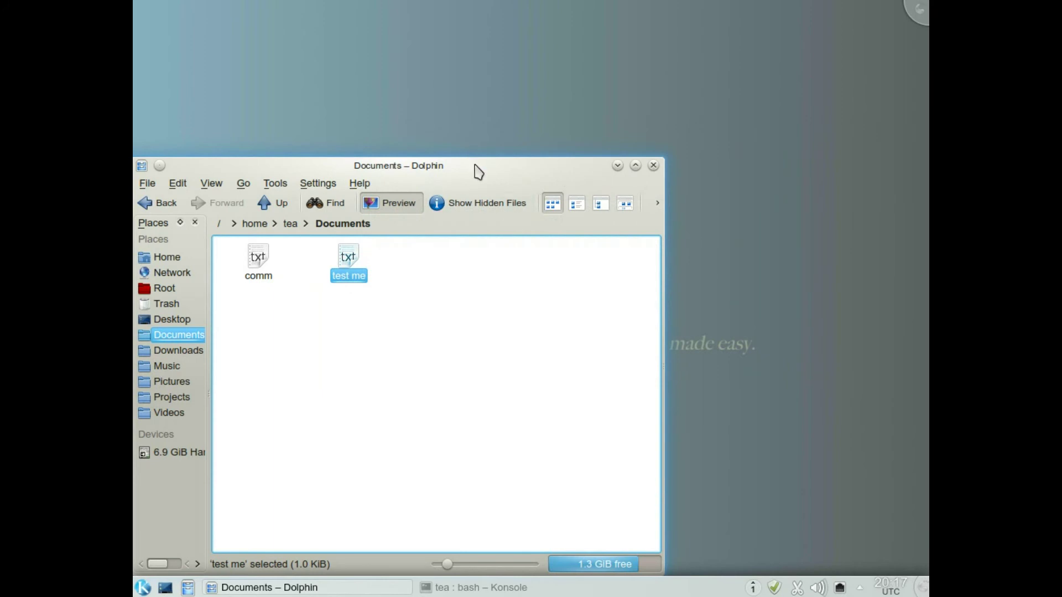
Encrypt the 'test me' file with the chosen public key, creating test me.asc.
drag(479, 173, 613, 117)
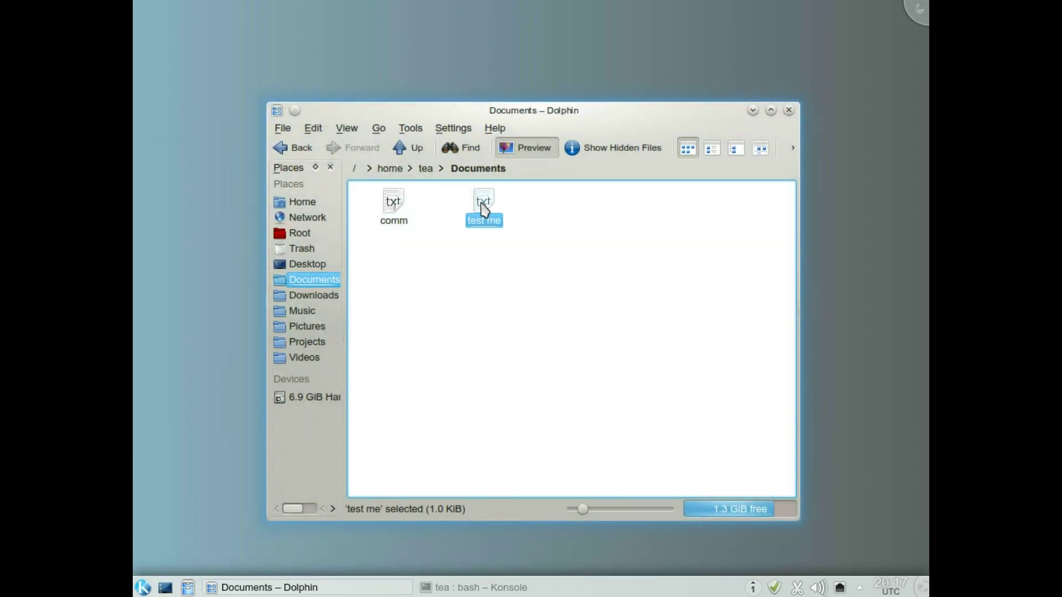
right_click(482, 207)
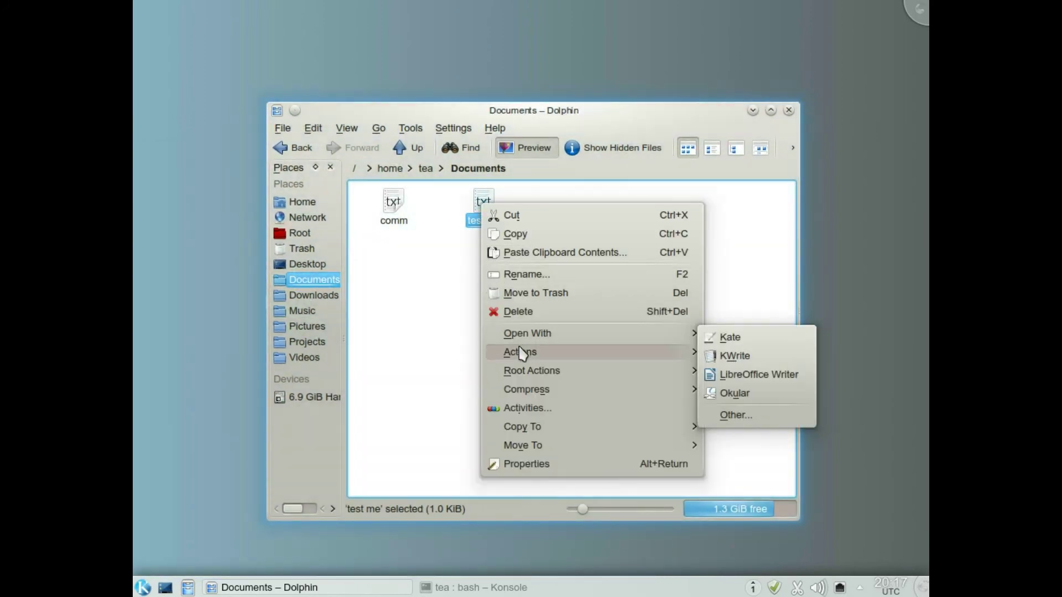
mouse_move(521, 352)
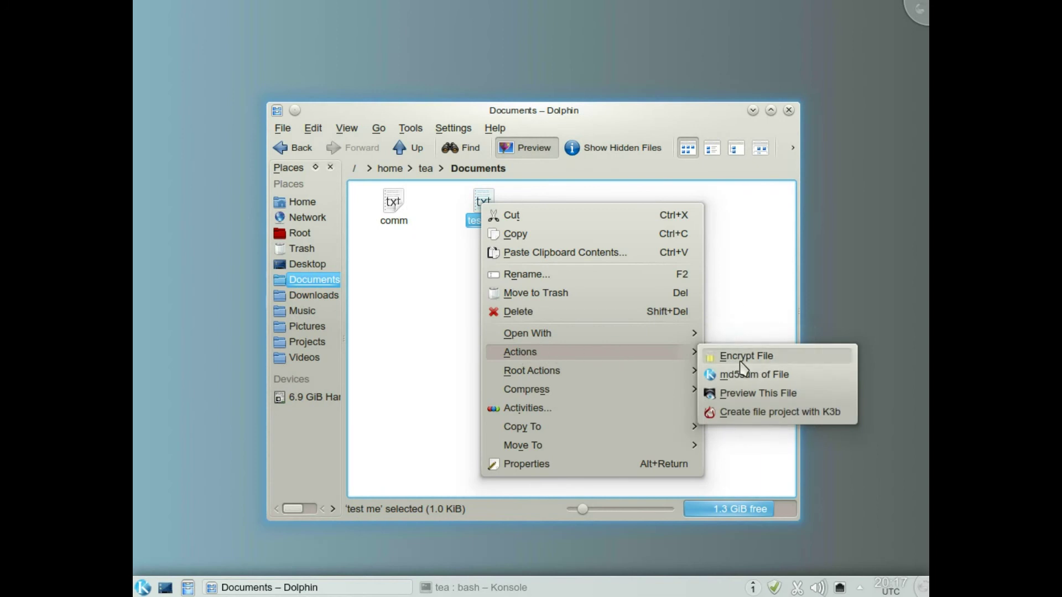
click(741, 363)
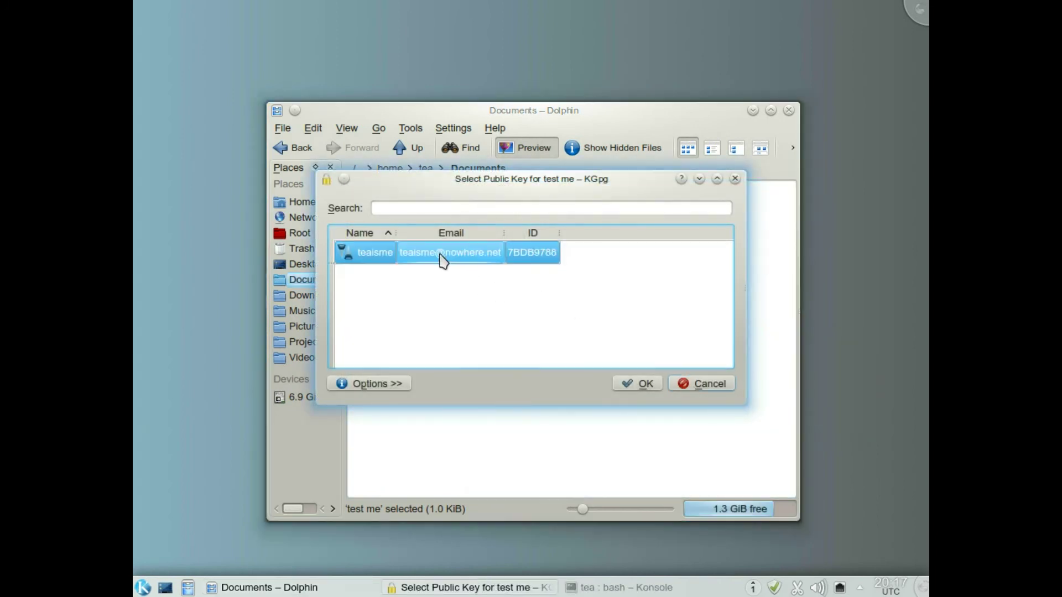
click(645, 384)
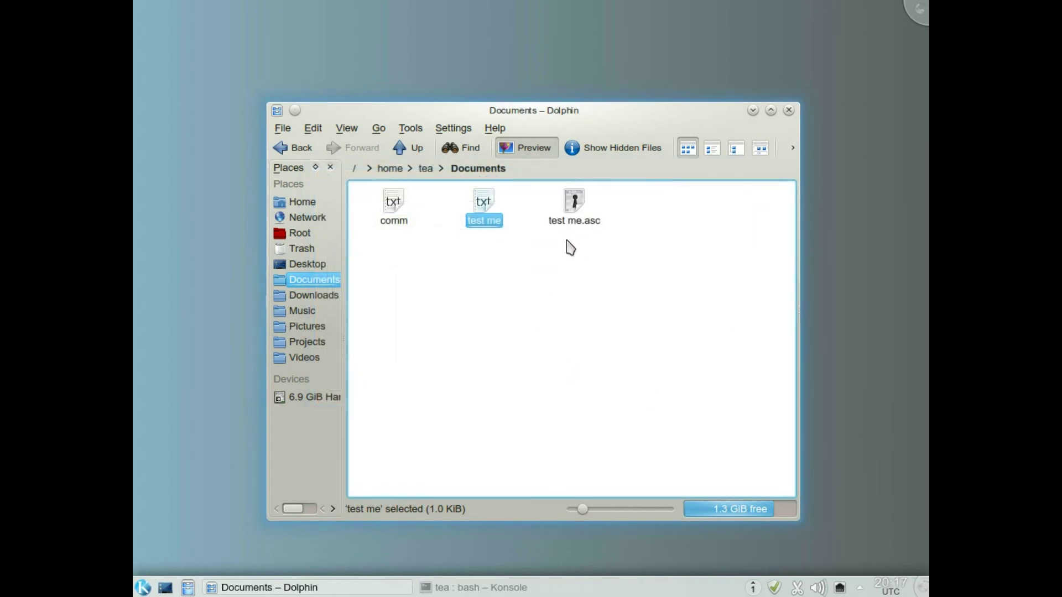
click(497, 298)
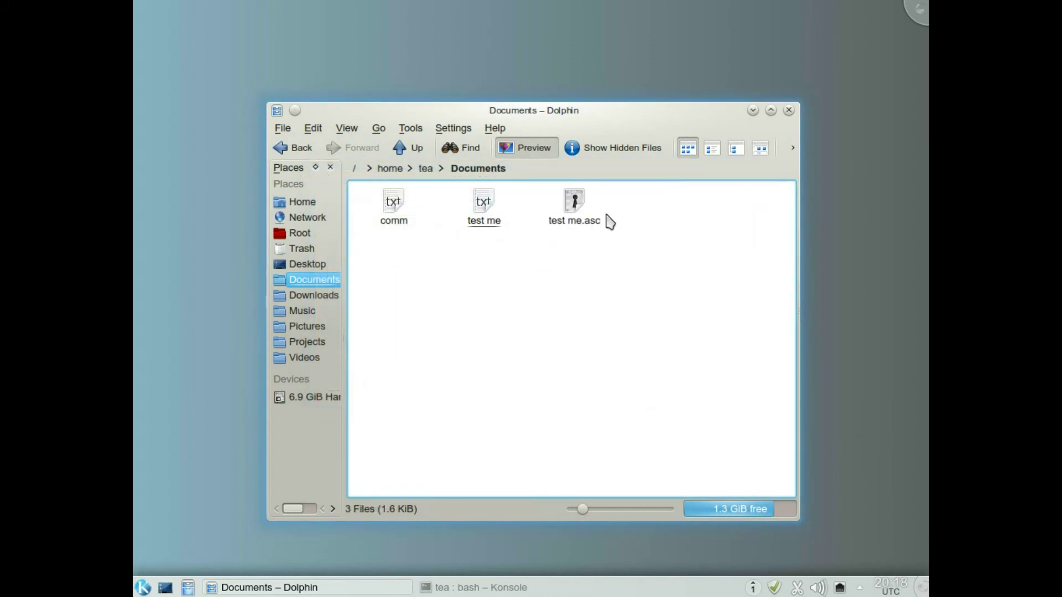
Decrypt test me.asc as 'test me1', supplying the key passphrase.
click(575, 204)
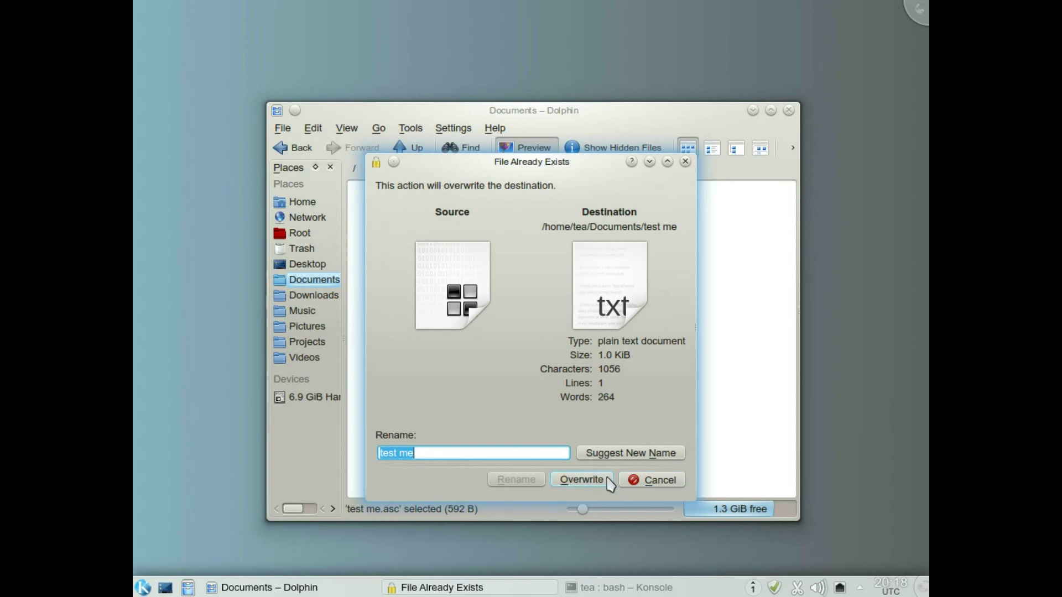
click(450, 455)
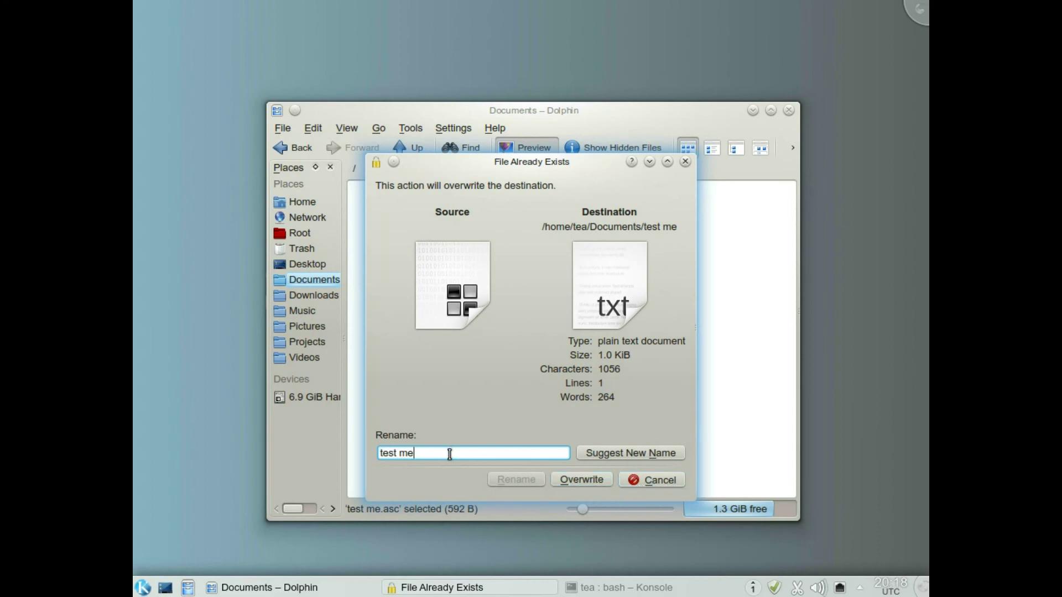
text(1)
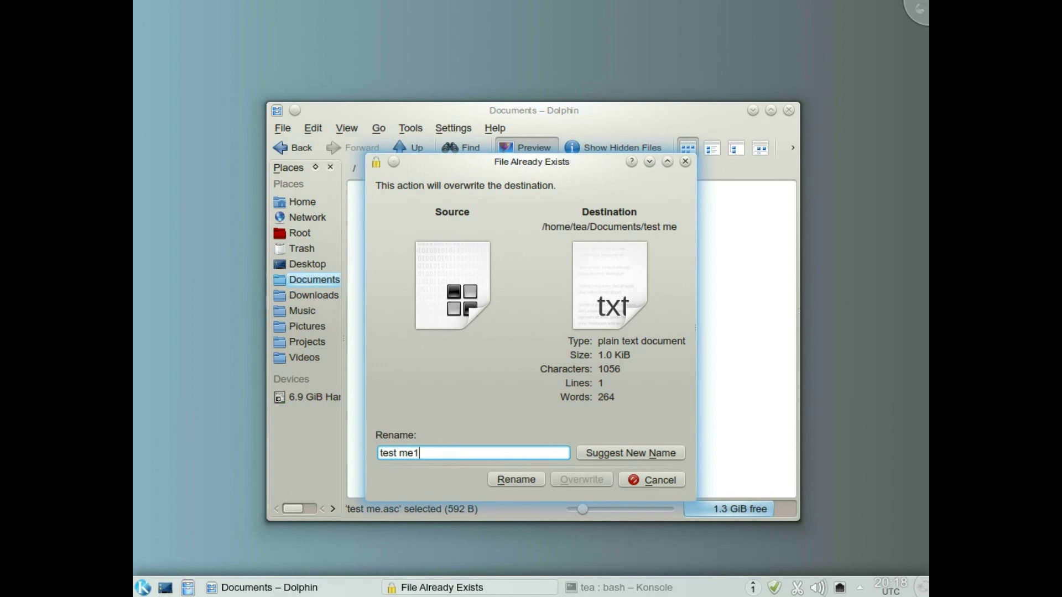
click(520, 479)
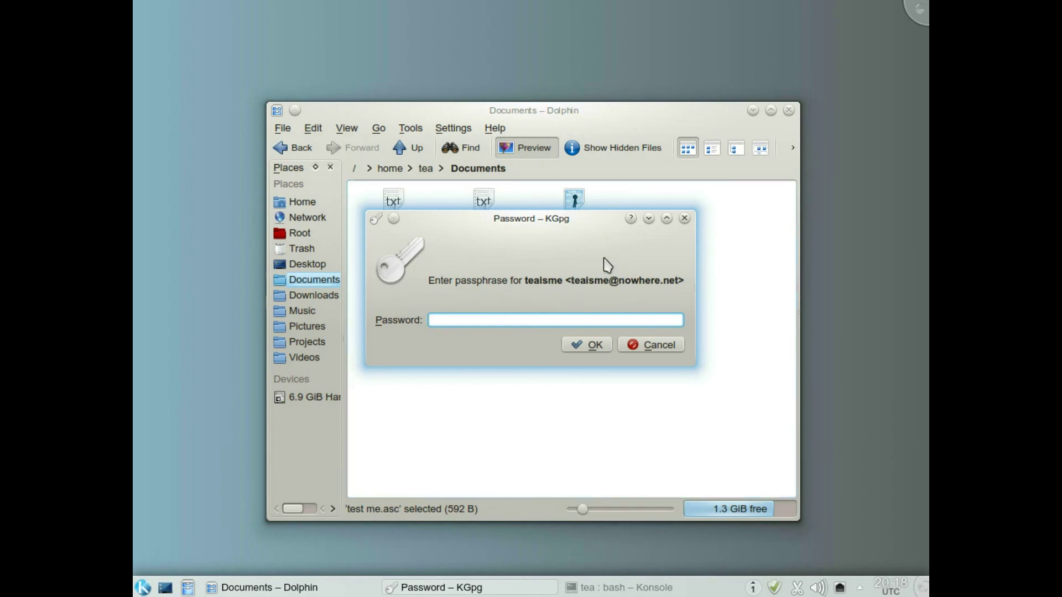
drag(567, 220, 600, 325)
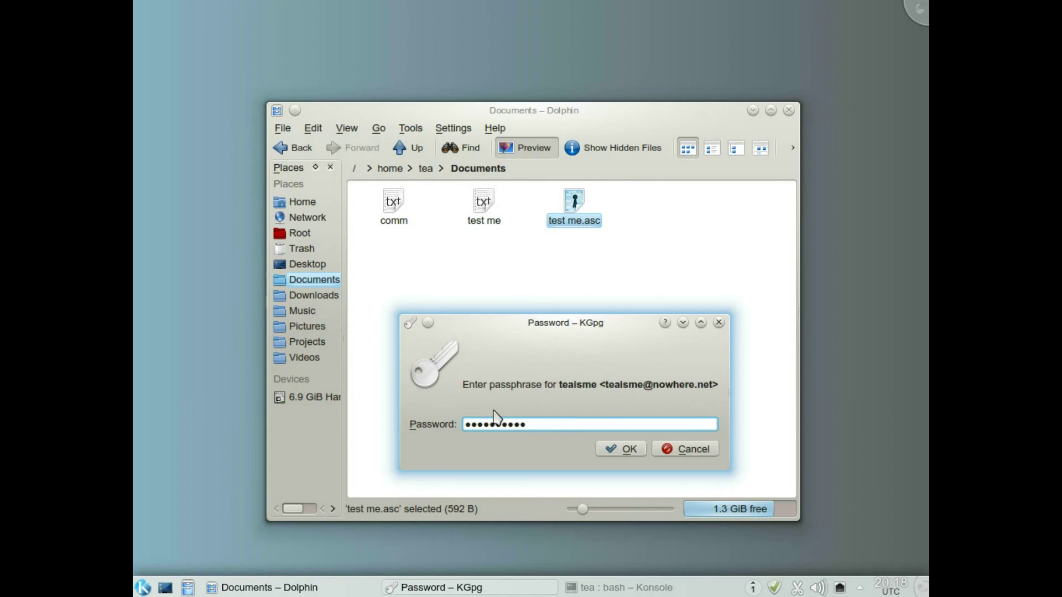
click(608, 448)
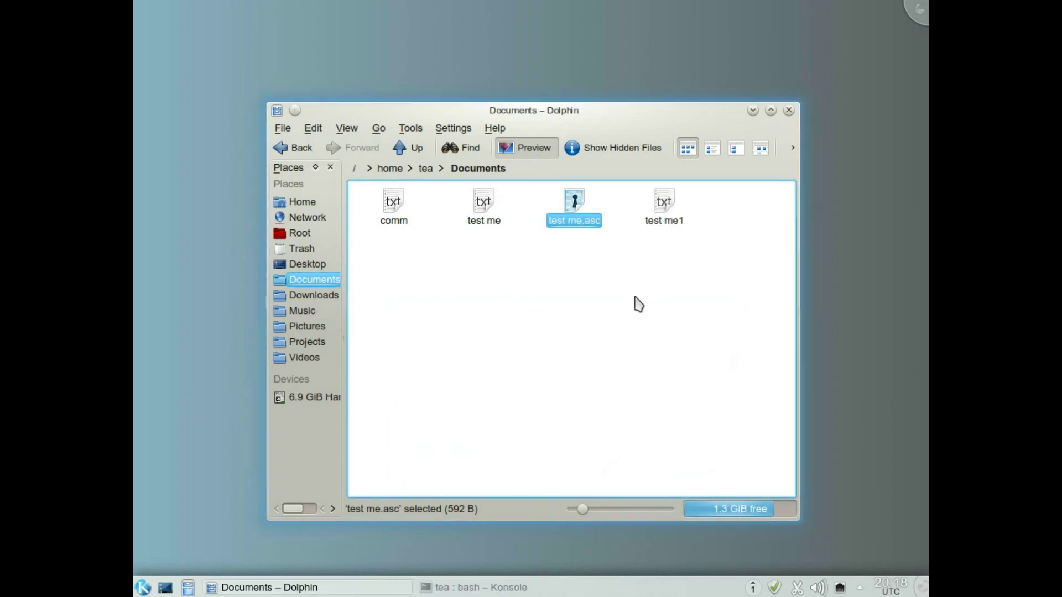
Check test me1's text in Kate, then move test me1 and test me.asc to the trash.
double_click(674, 205)
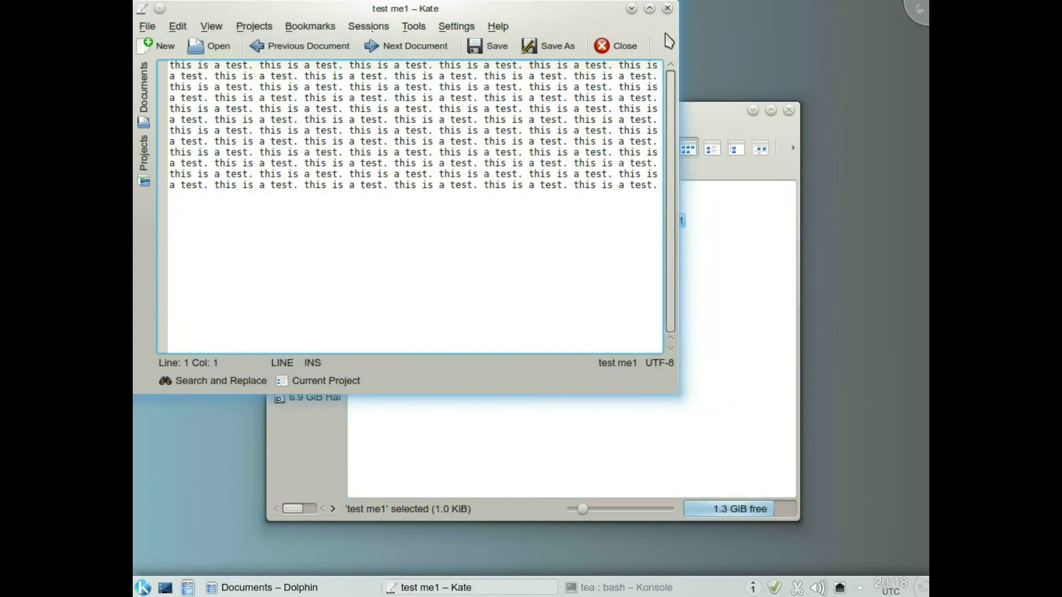
click(667, 8)
click(711, 341)
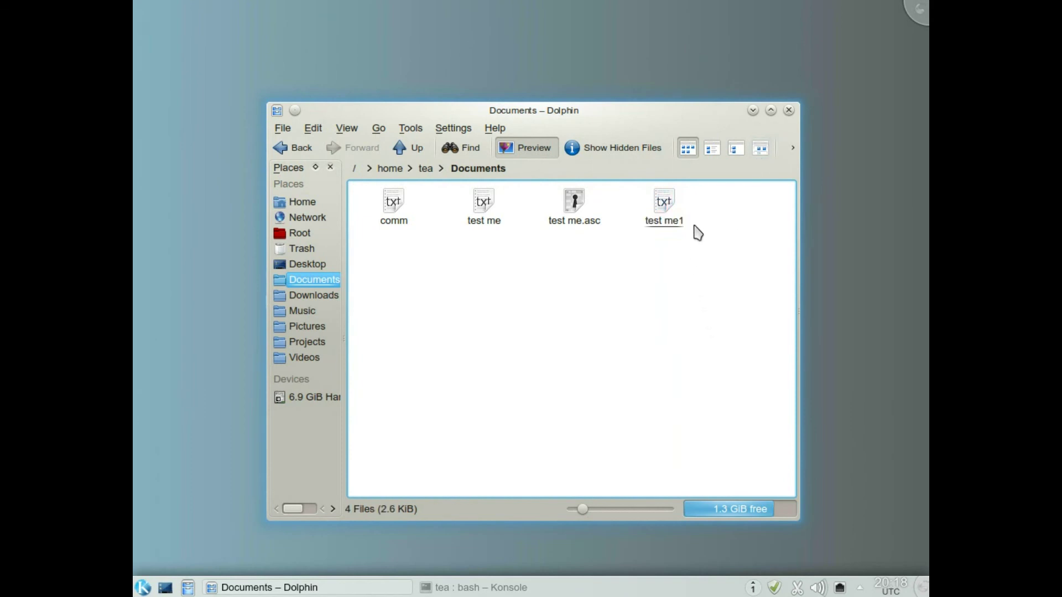
click(666, 208)
ctrl+click(576, 205)
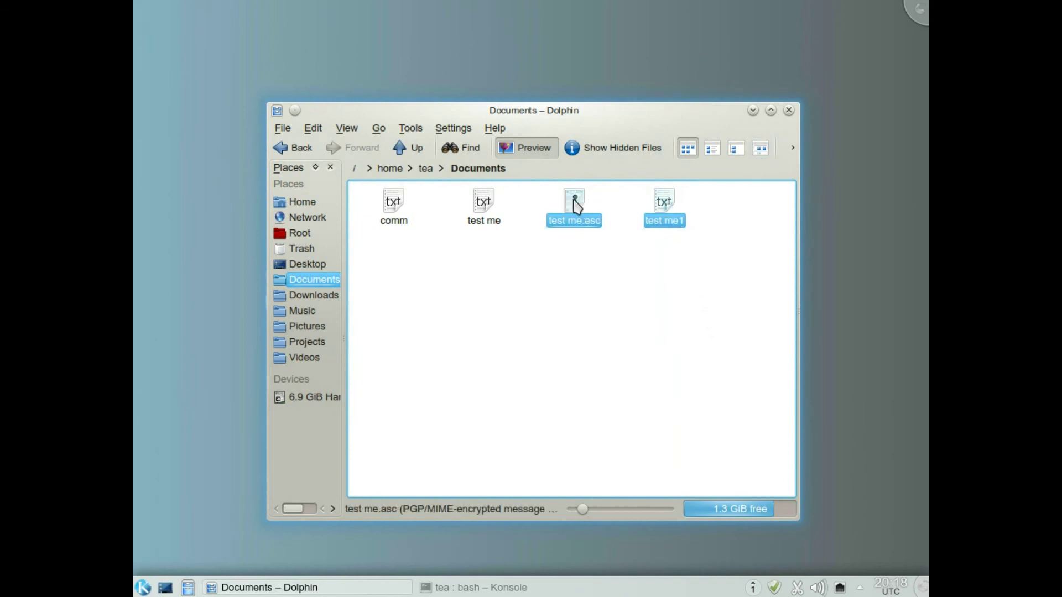
key(Delete)
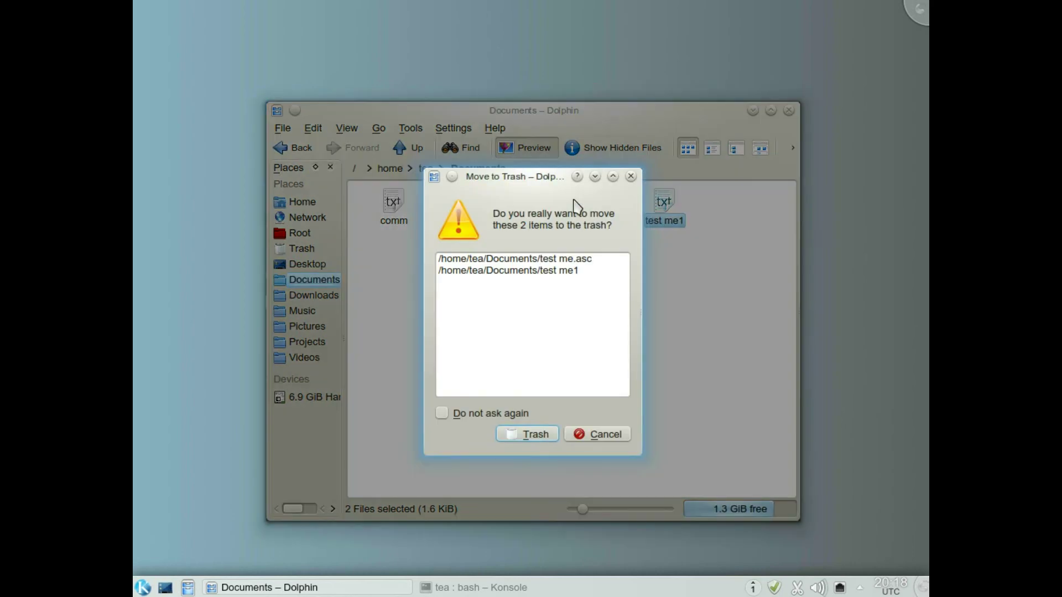
click(523, 434)
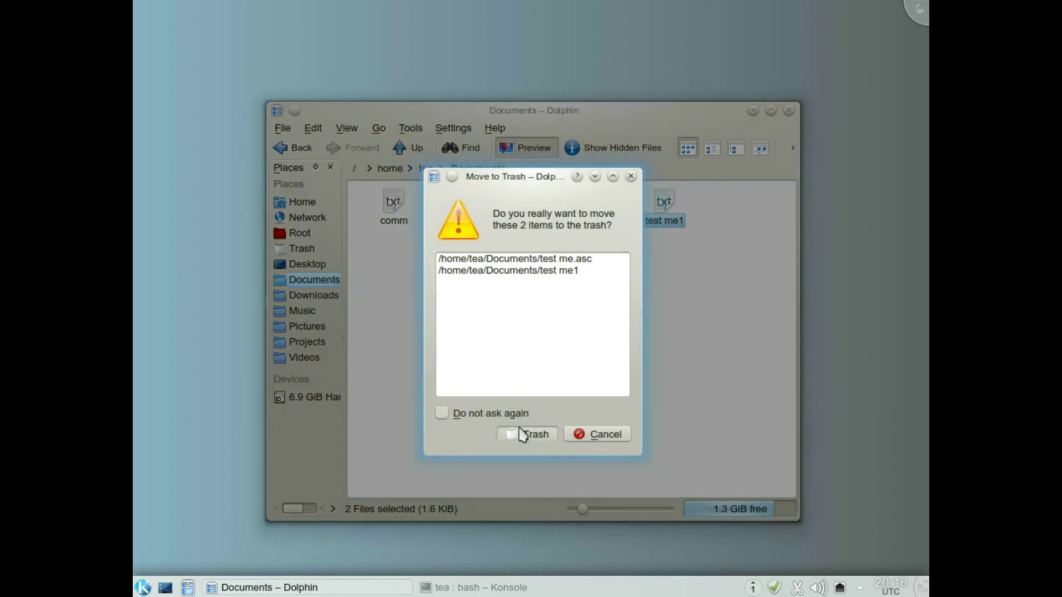